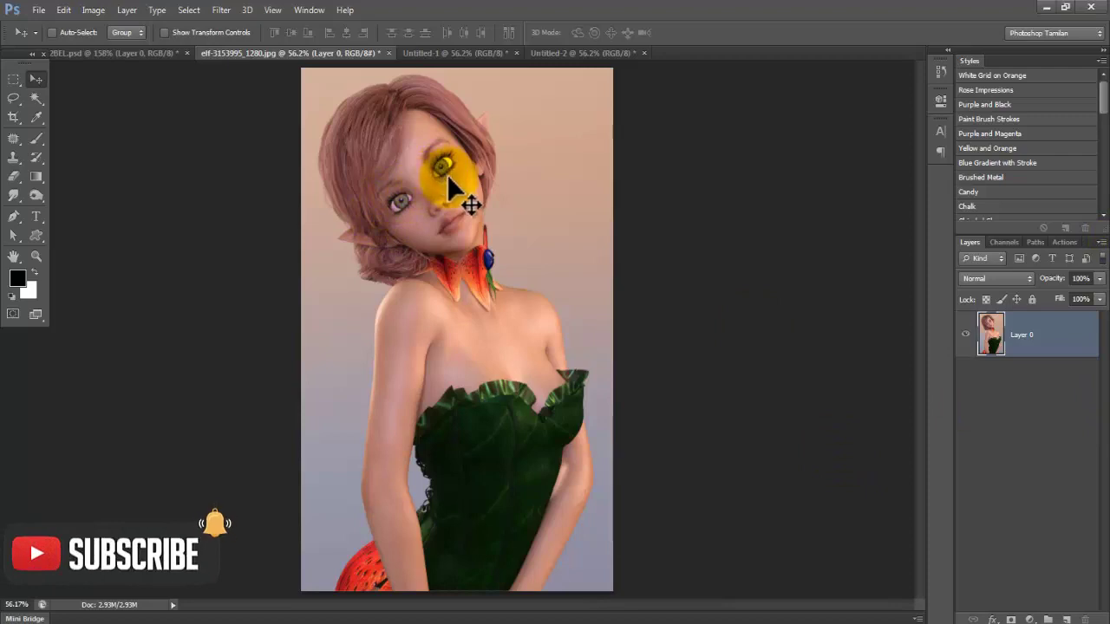
Step: Compare the open-eyed elf, half-closed Untitled-1 and closed-eyes Untitled-2 images, ending on Untitled-1
right_click(464, 184)
left_click(472, 188)
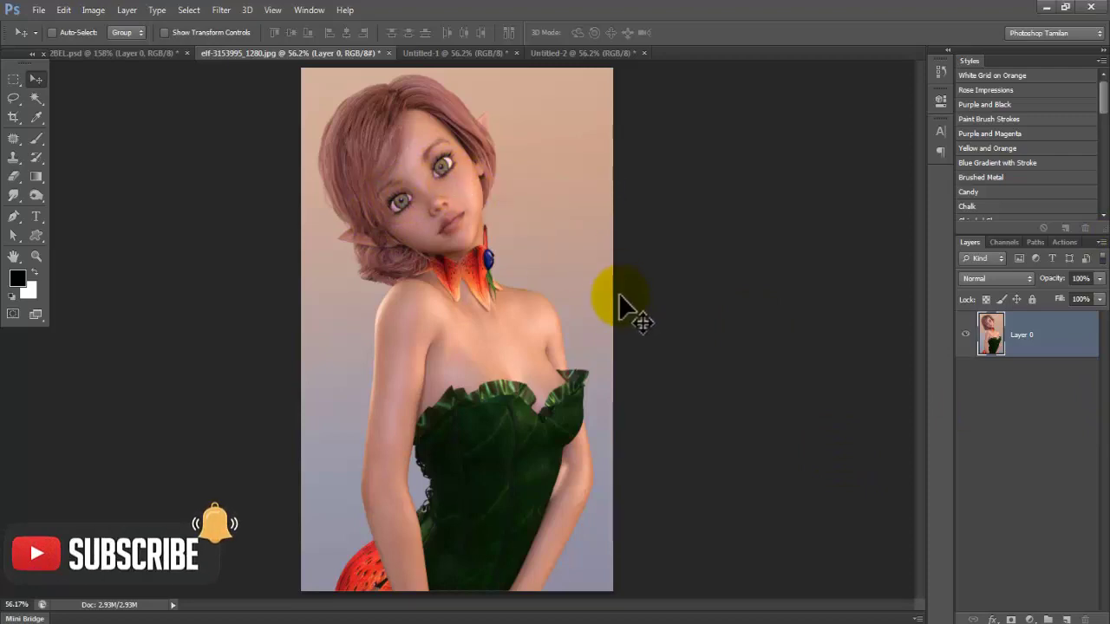
left_click(433, 53)
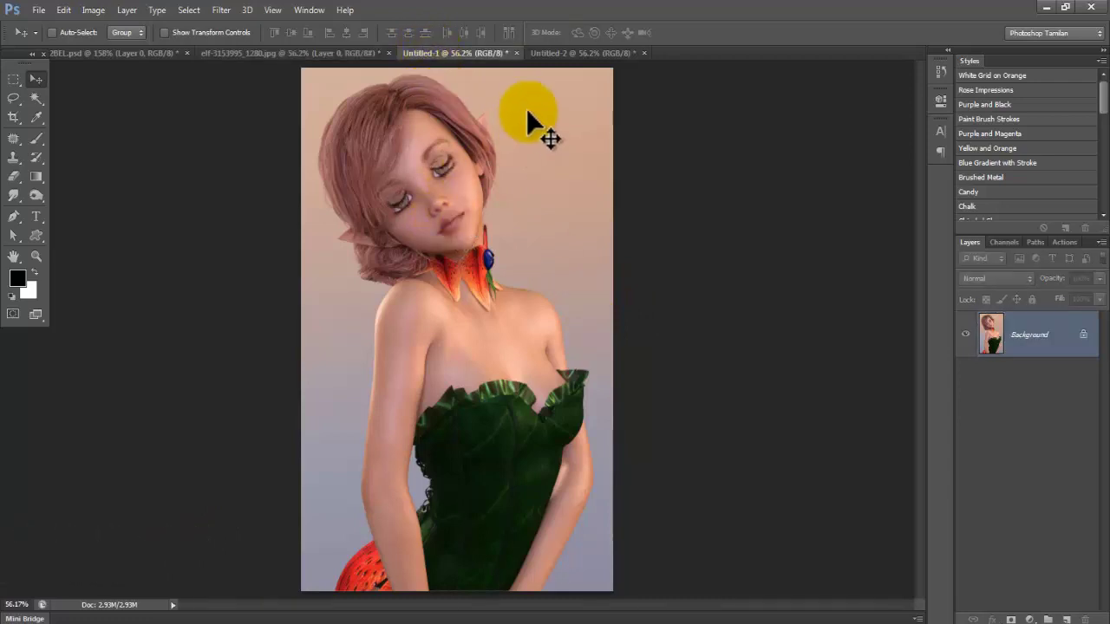
left_click(568, 53)
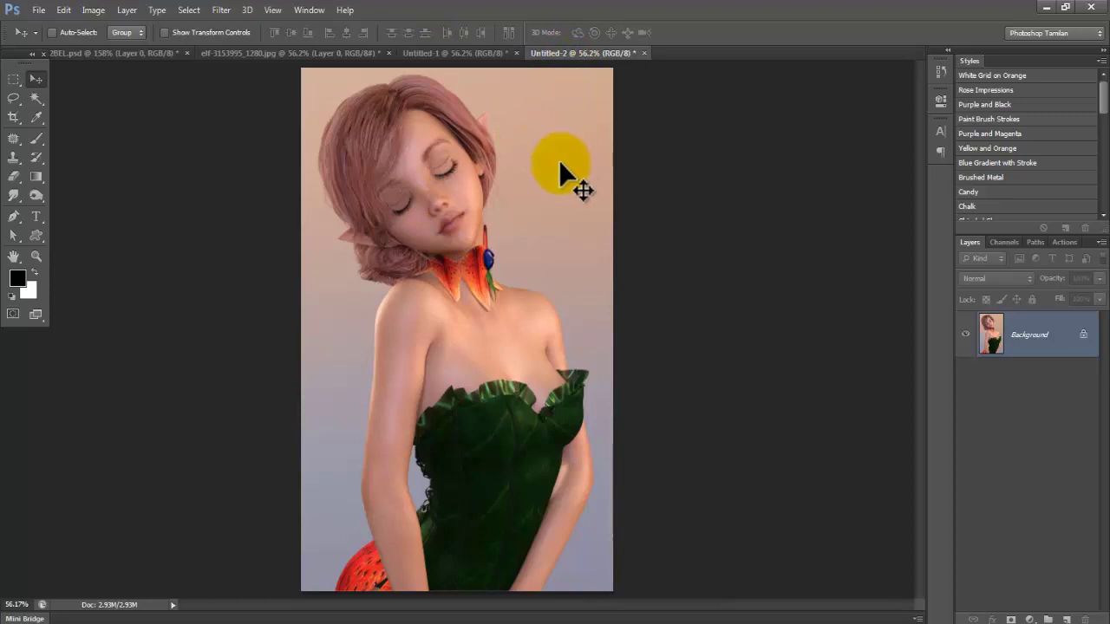
left_click(281, 52)
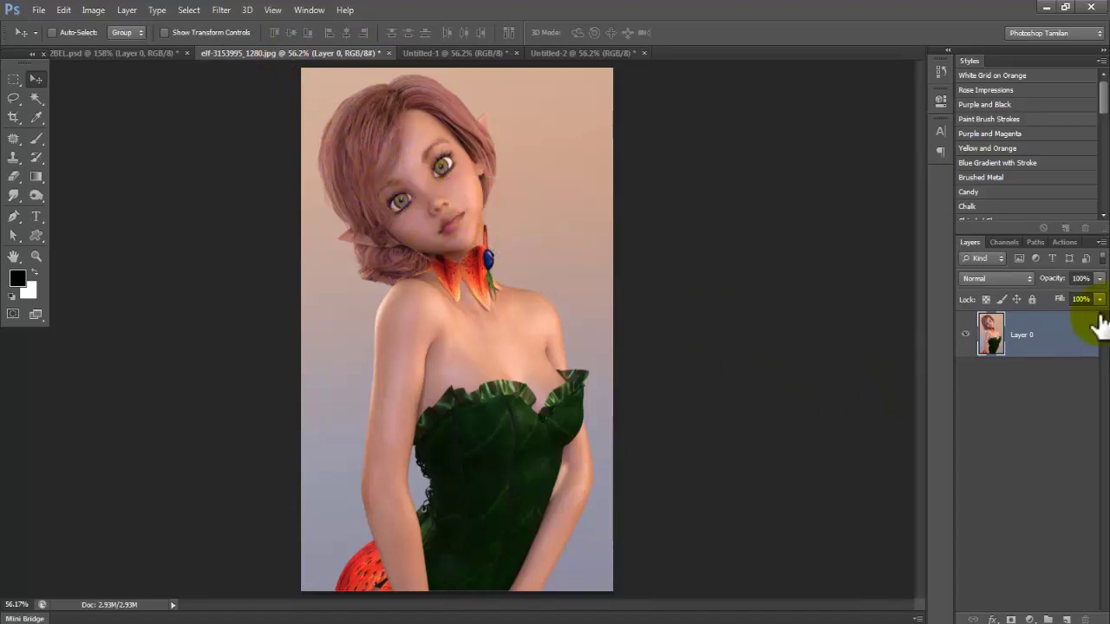
left_click(449, 53)
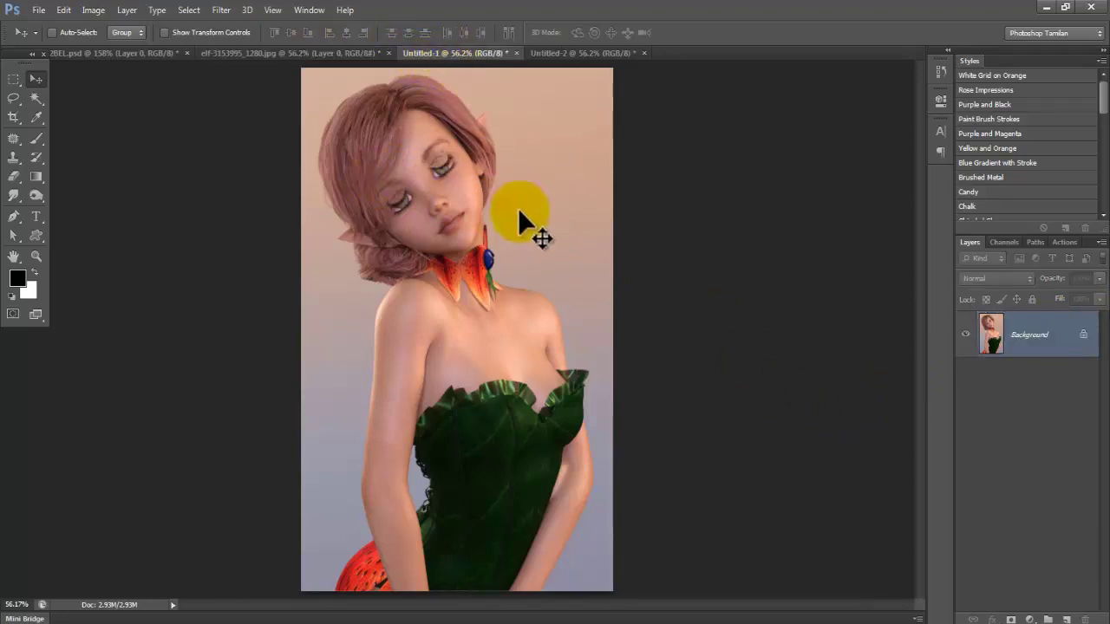
Step: Duplicate the half-closed-eyes Background layer into elf-3153995_1280.jpg, check it, then view Untitled-2
right_click(1034, 331)
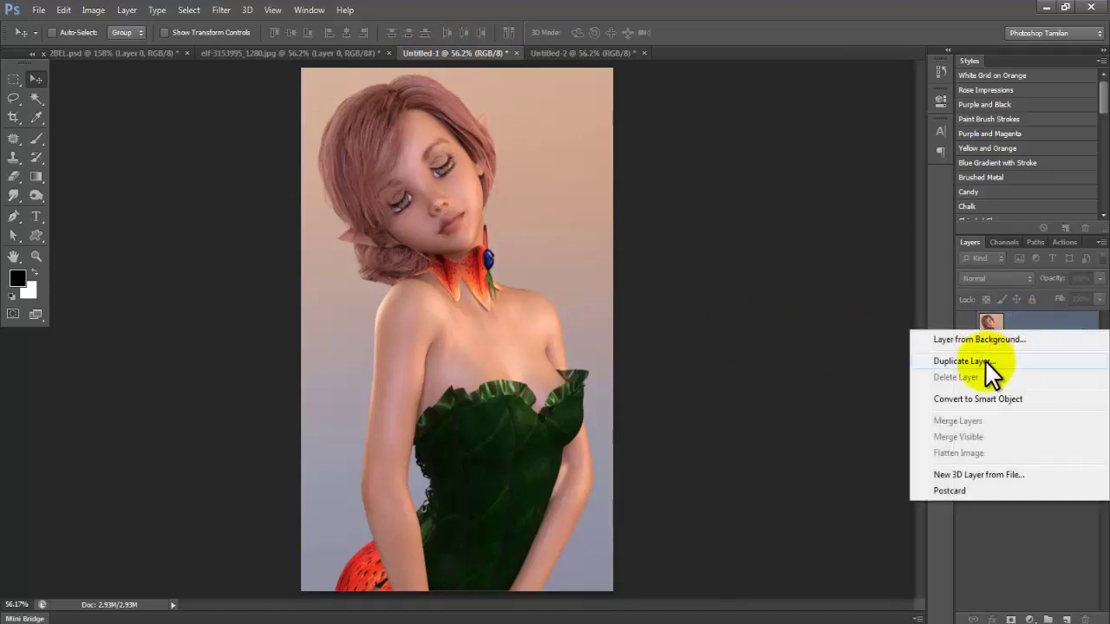
left_click(985, 359)
left_click(508, 250)
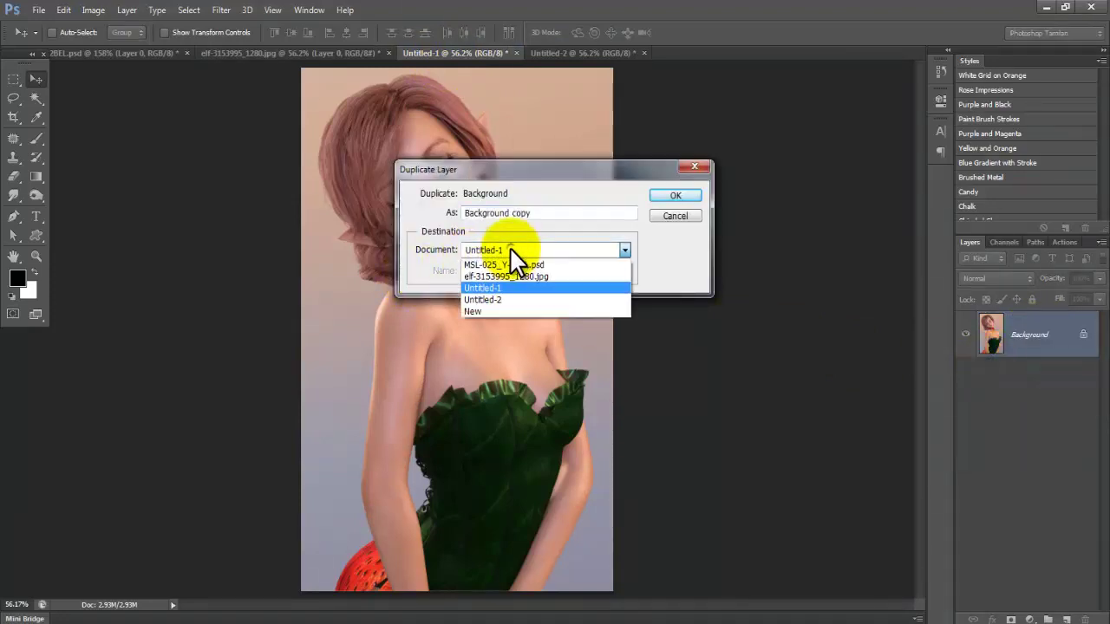
left_click(515, 276)
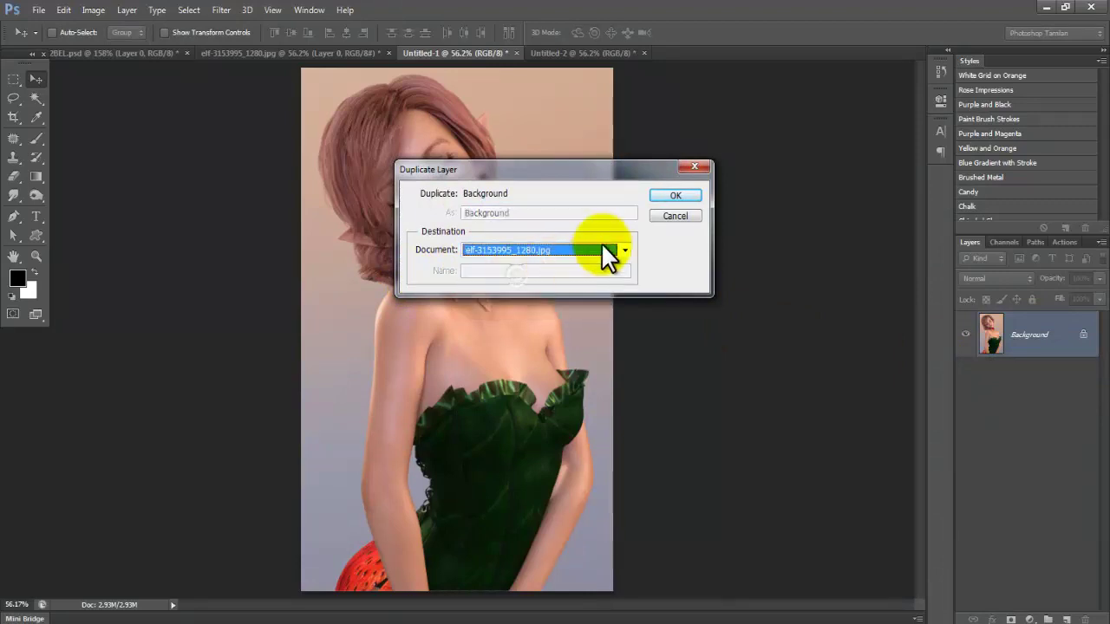
left_click(675, 196)
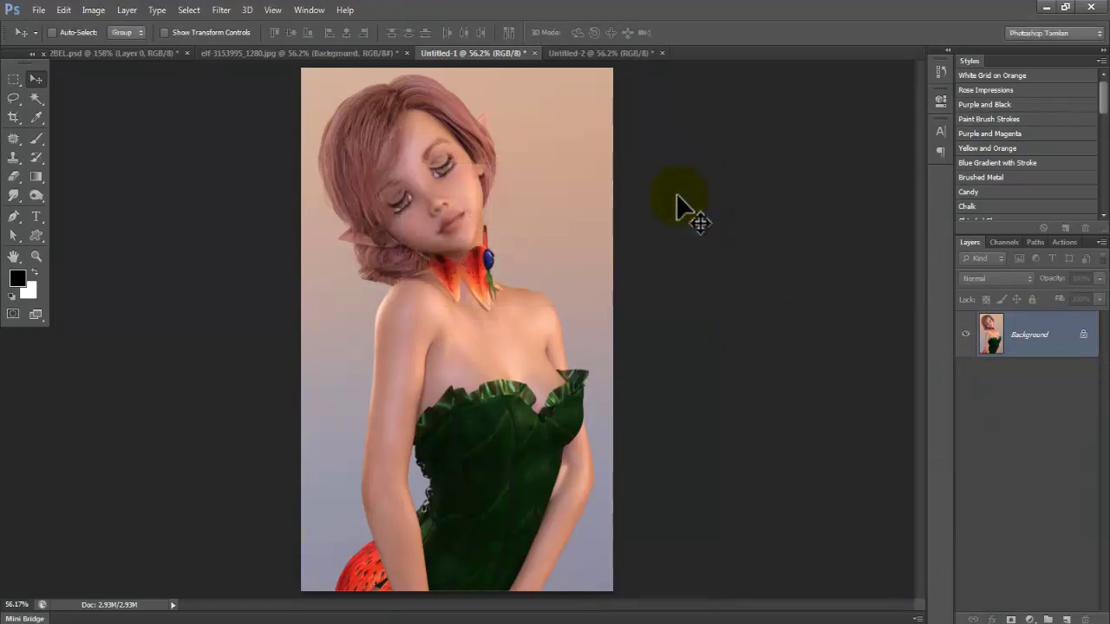
left_click(297, 53)
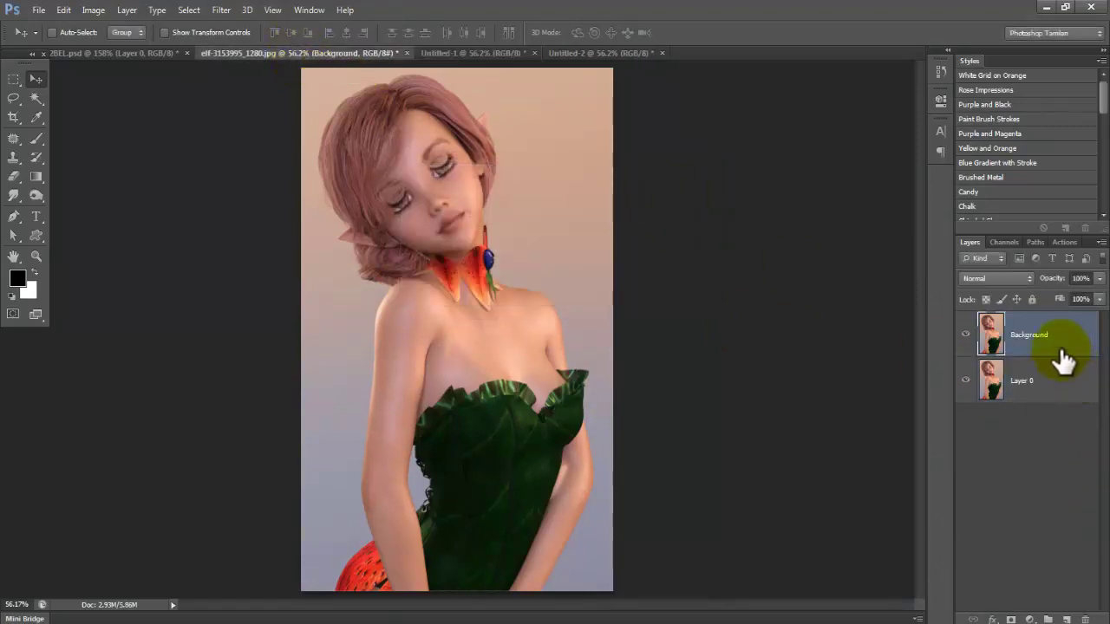
mouse_move(1040, 340)
left_mouse_down()
mouse_move(579, 63)
mouse_move(642, 245)
left_mouse_up()
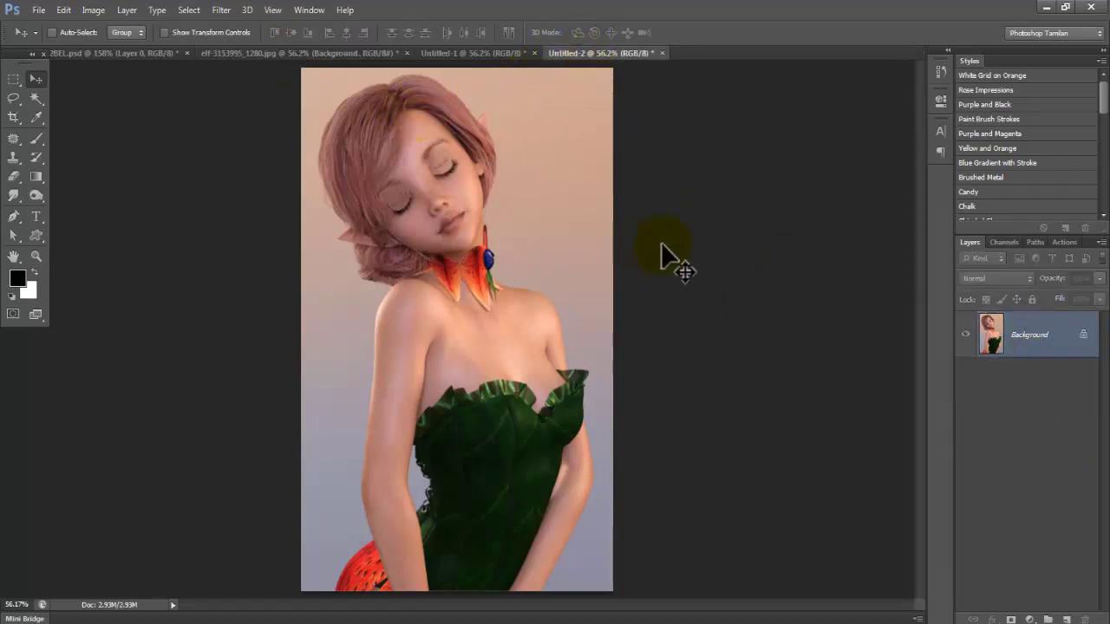
Step: Duplicate Untitled-2's closed-eyes Background layer into elf-3153995_1280.jpg and view that document
right_click(1040, 338)
left_click(1008, 369)
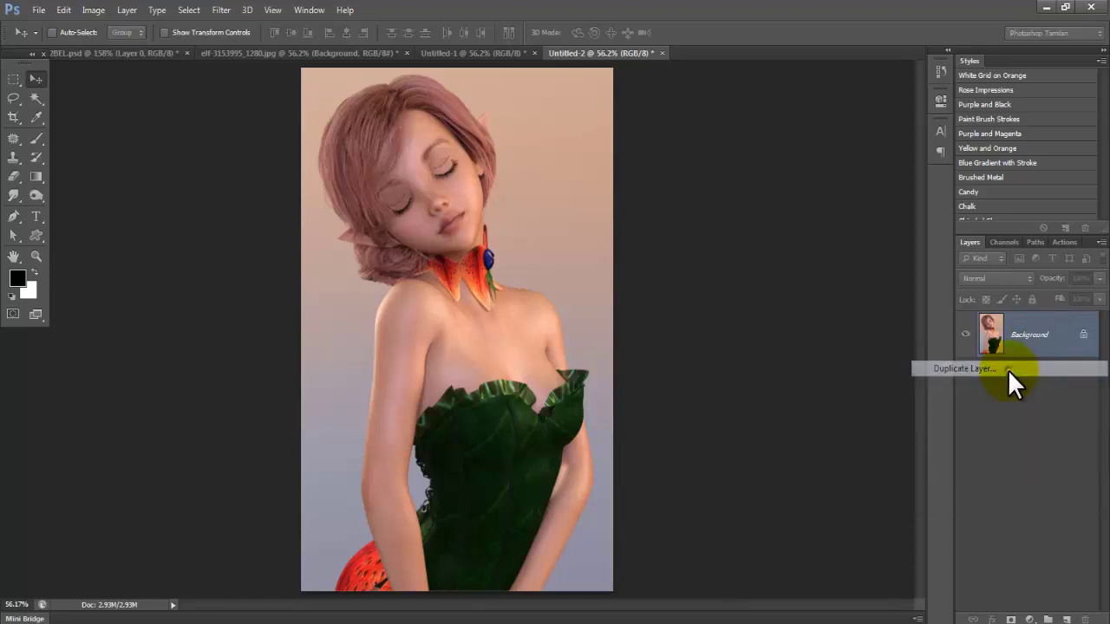
left_click(531, 249)
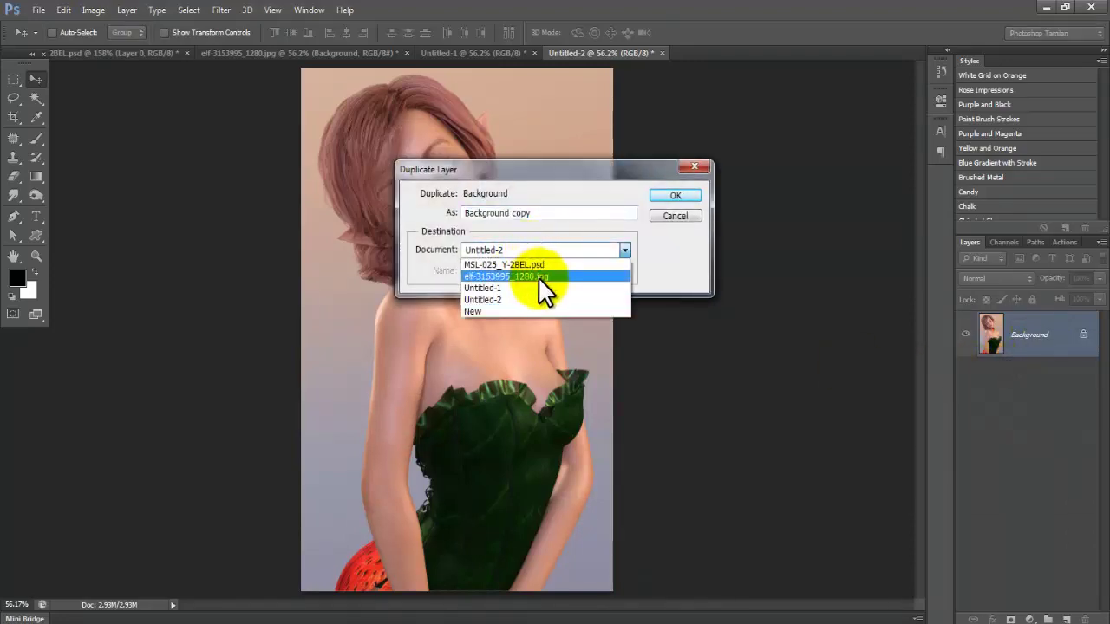
left_click(538, 275)
left_click(674, 193)
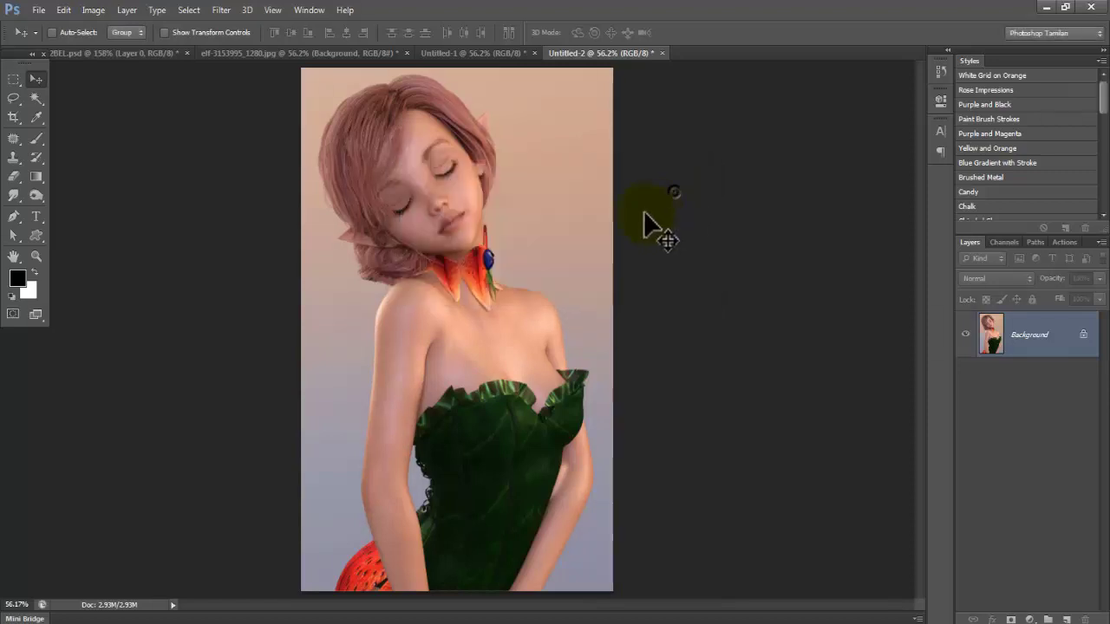
left_click(234, 54)
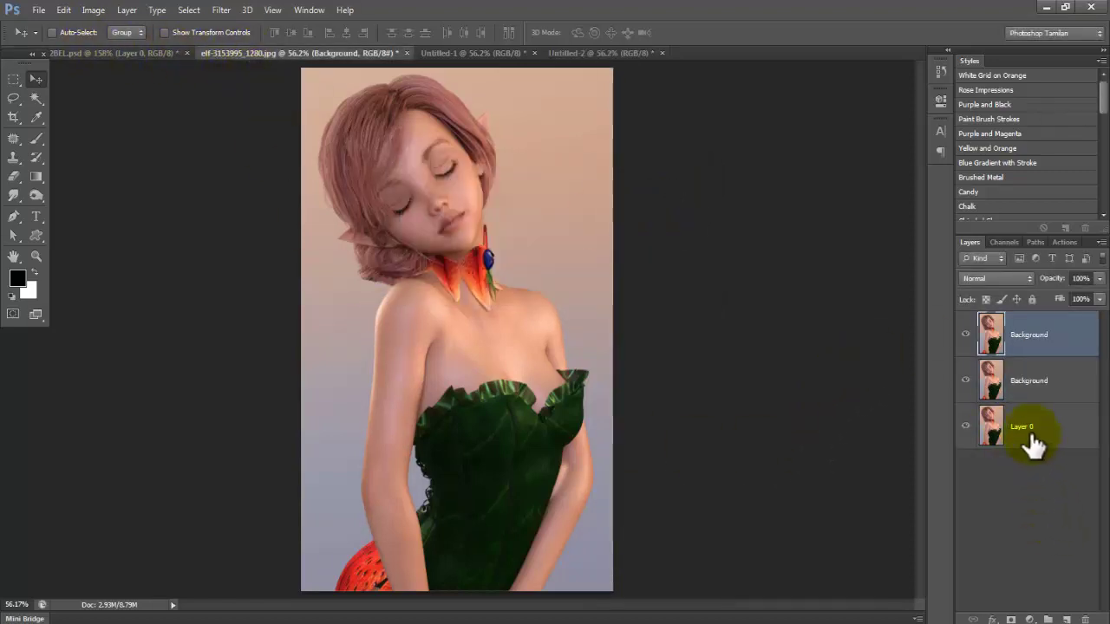
Step: Hide both eye-variant layers and move the half-closed-eyes layer to the top of the stack
left_click(967, 392)
left_click(964, 334)
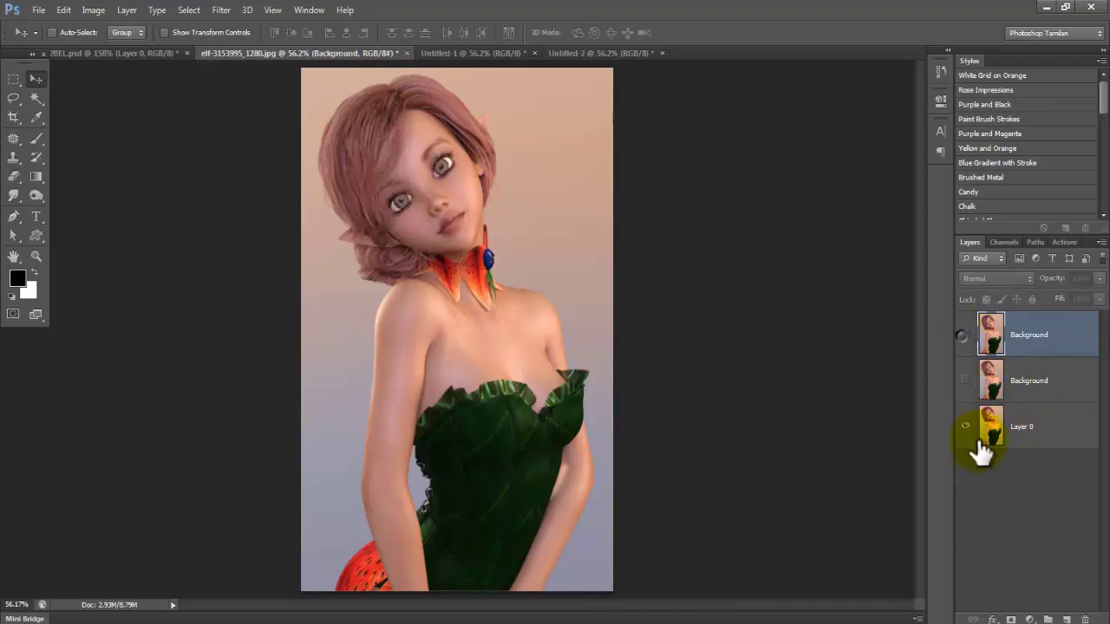
left_click(964, 381)
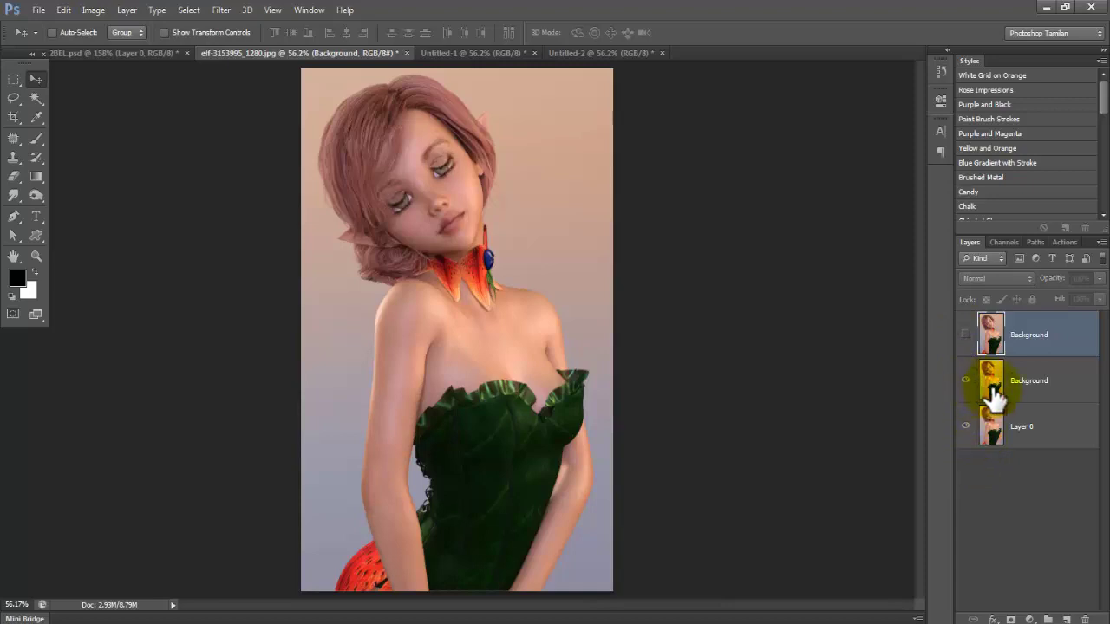
left_click_drag(973, 390, 969, 340)
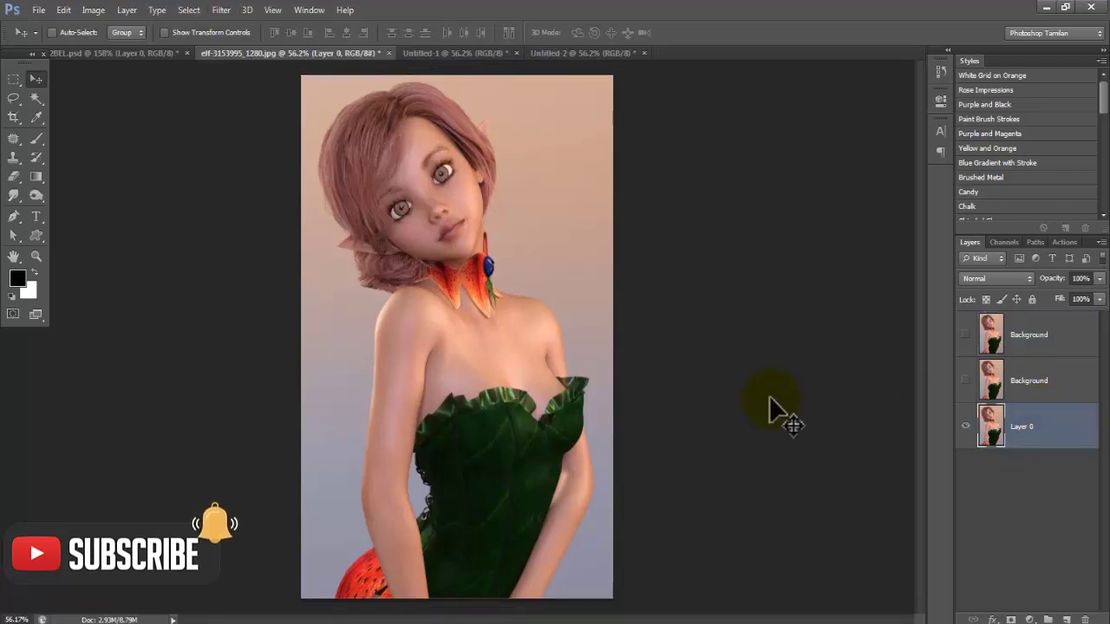
left_click(309, 10)
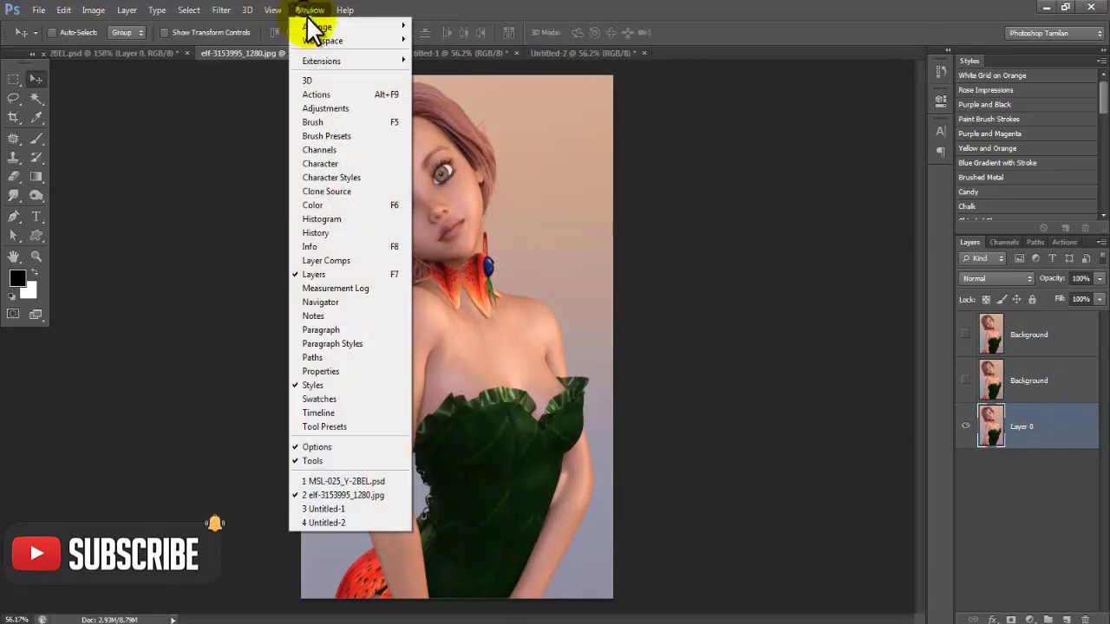
Step: Show the Timeline panel and convert it to a frame animation with one open-eyed frame
left_click(357, 412)
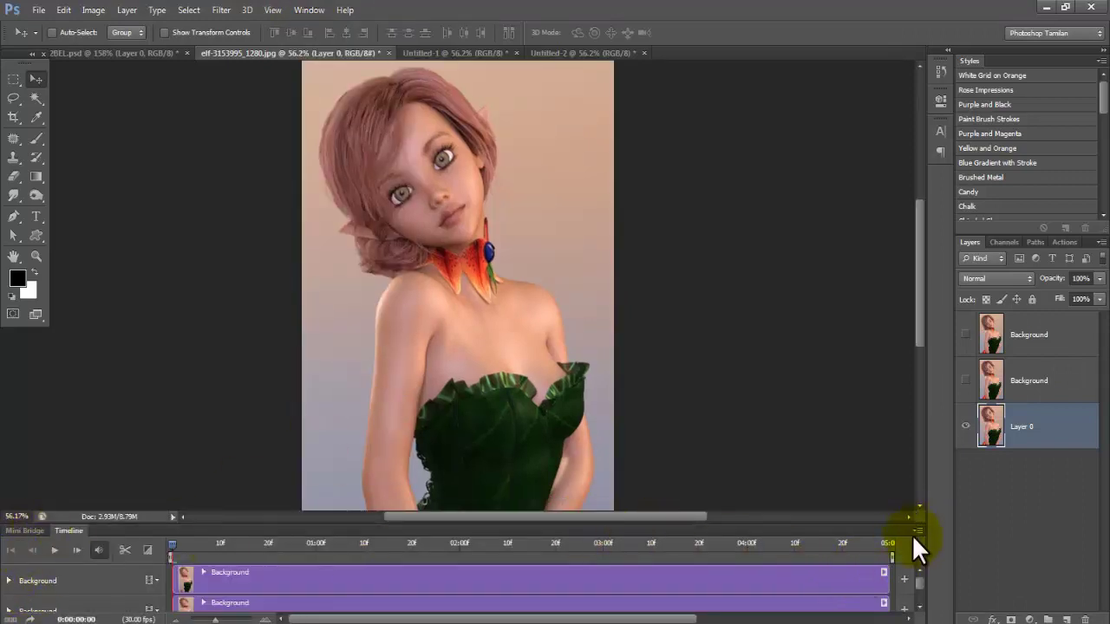
left_click(31, 533)
left_click(61, 524)
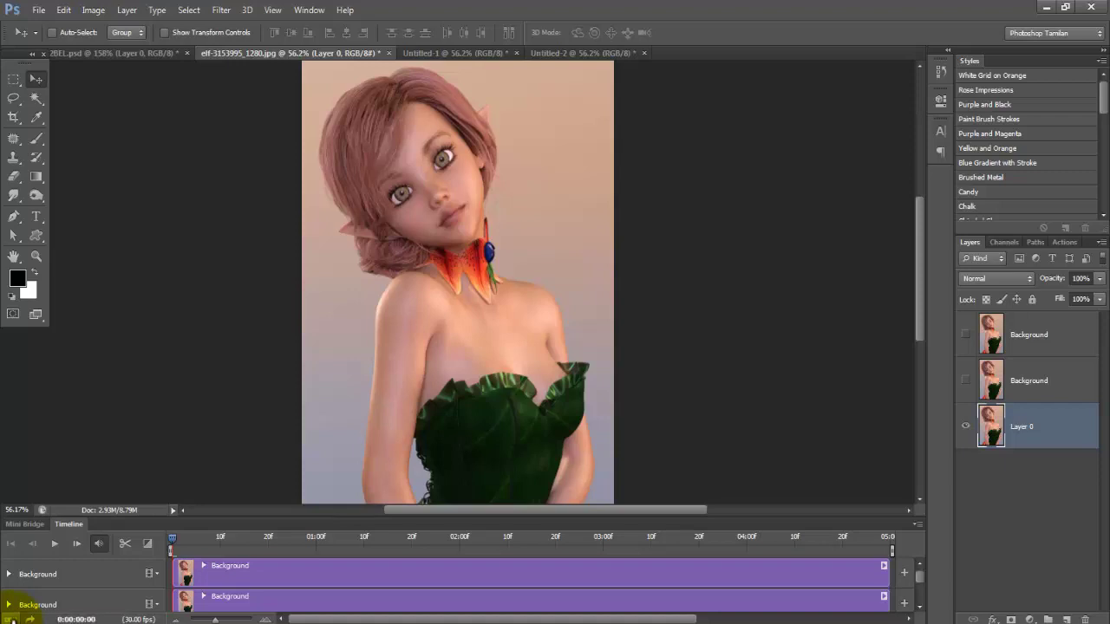
left_click(11, 621)
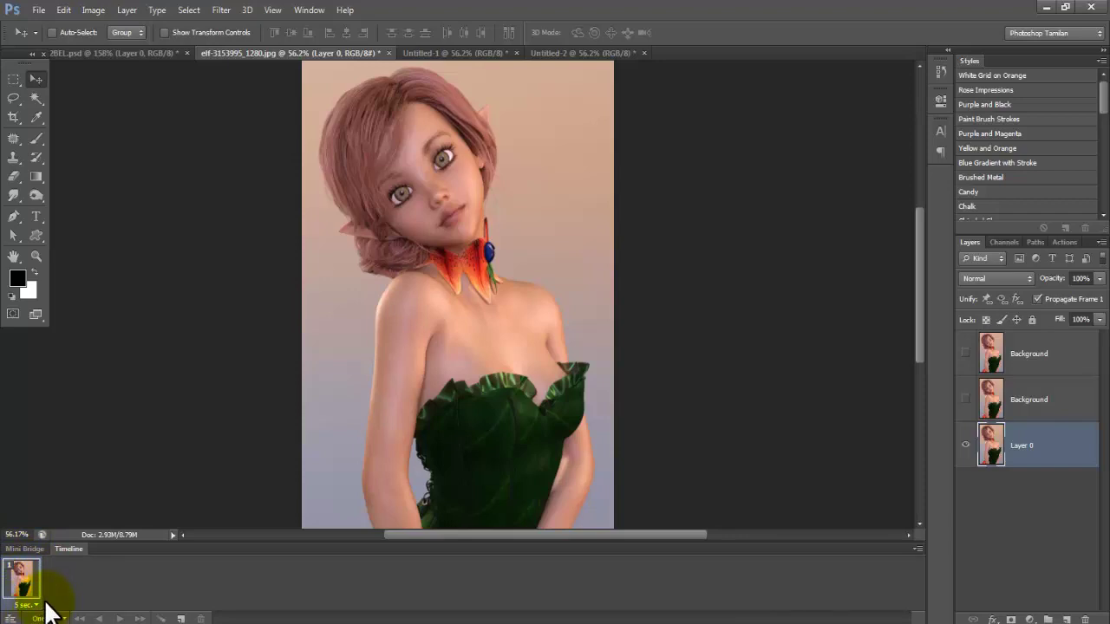
Step: Add two New Frames from the Timeline menu, then select all three frames
left_click(917, 547)
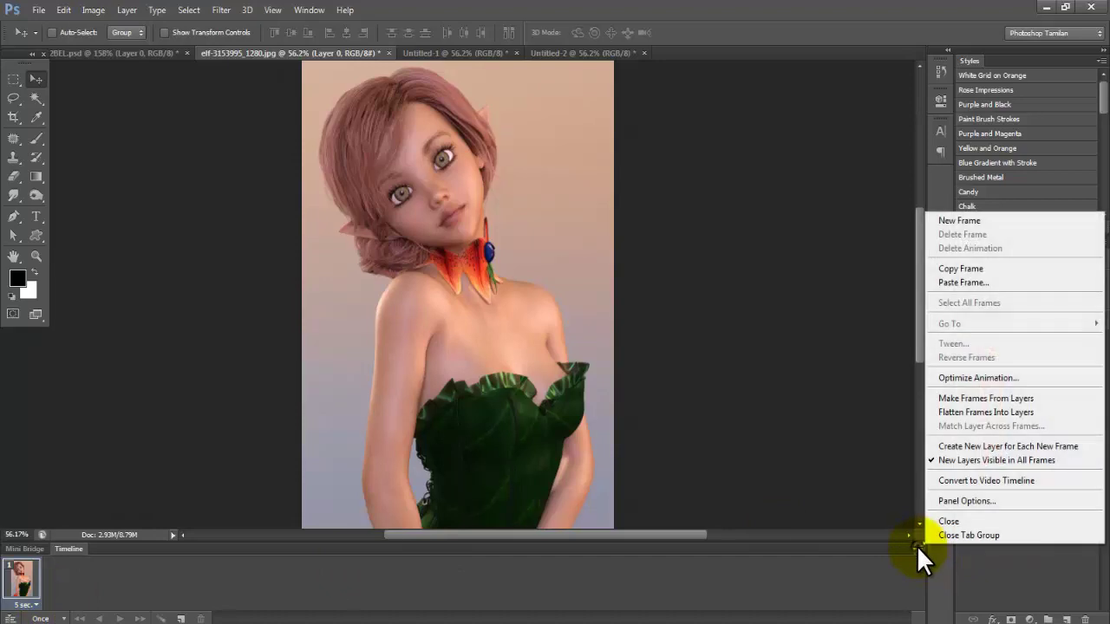
left_click(972, 218)
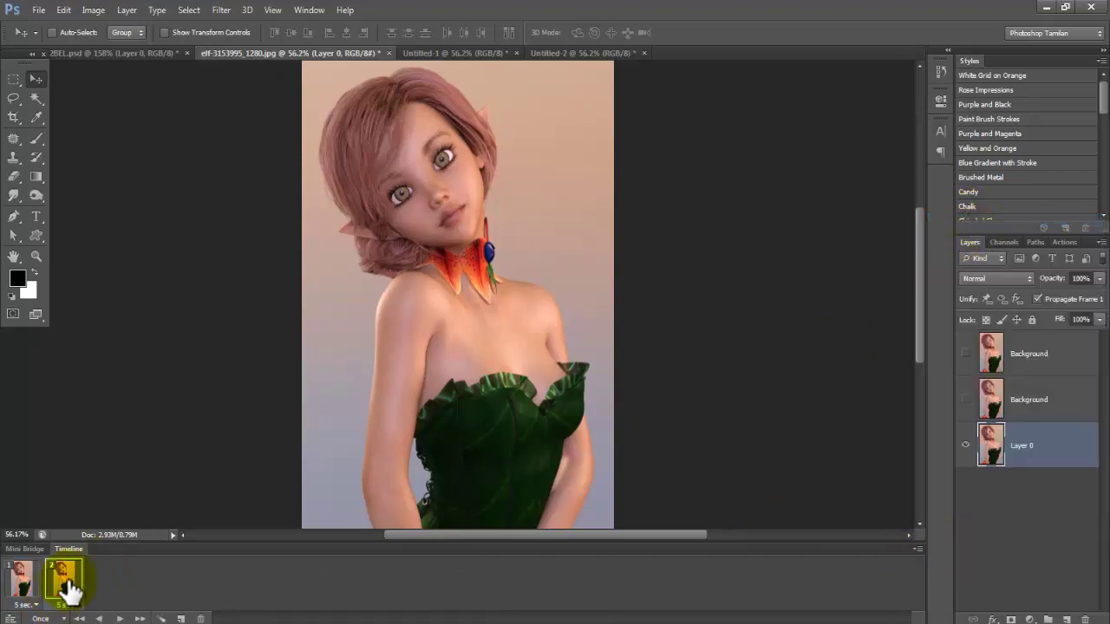
left_click(917, 548)
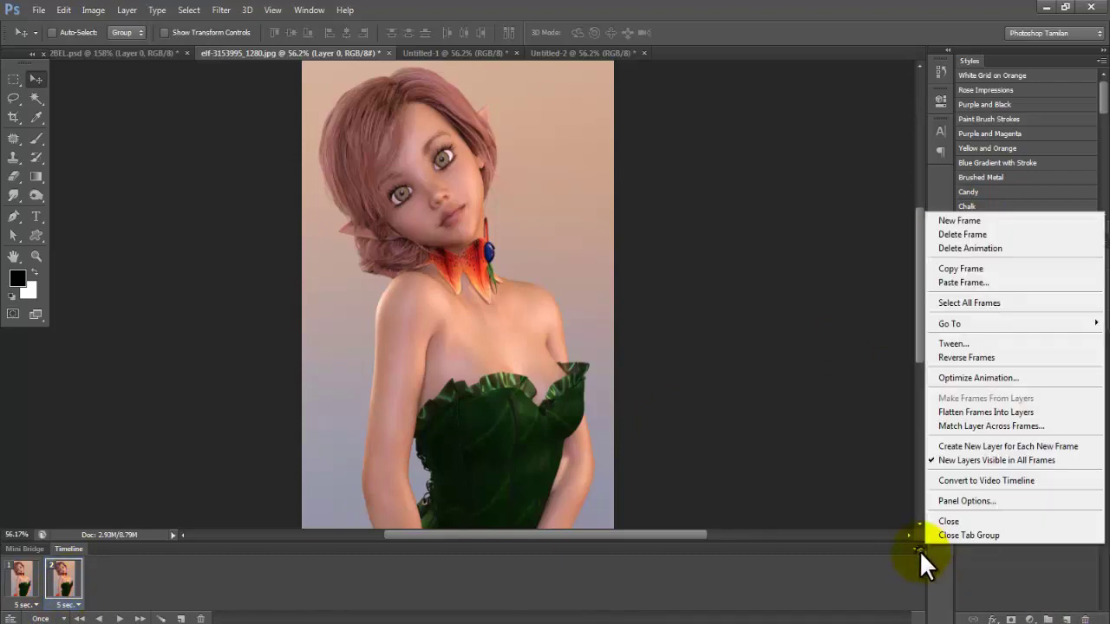
left_click(989, 220)
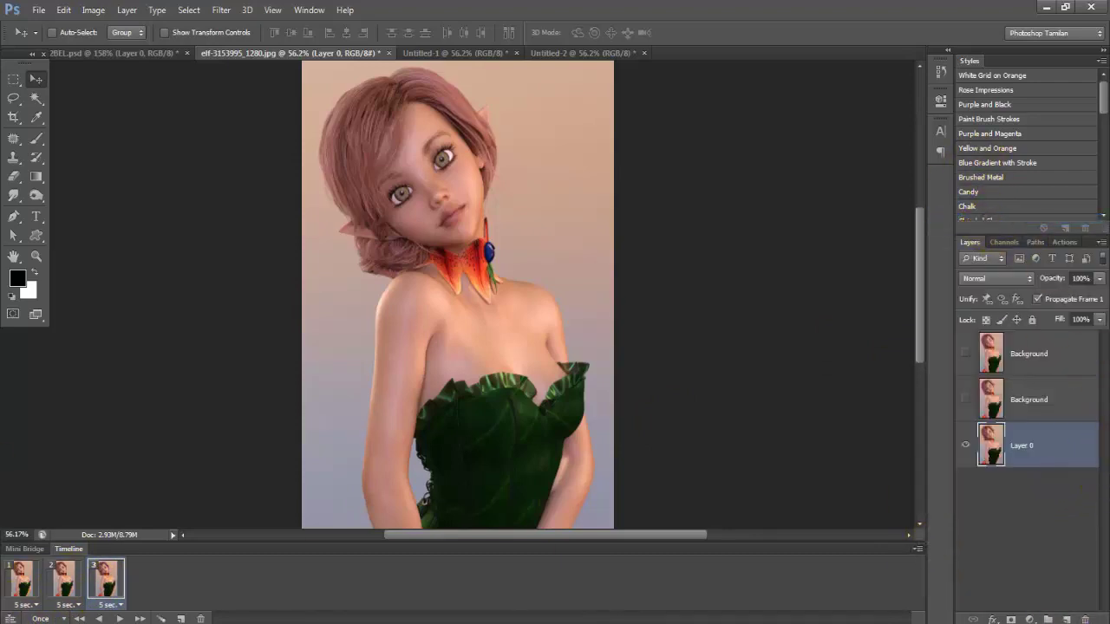
left_click(24, 579, "shift")
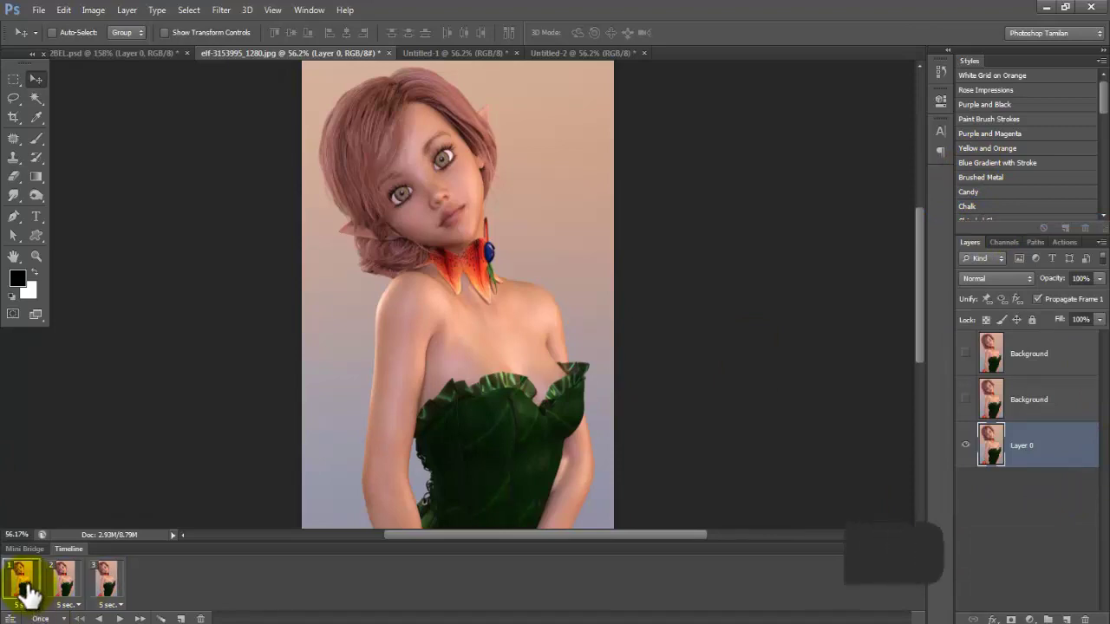
Step: Set the animation looping to Forever and make frame 2 show the closed-eyes layer
left_click(57, 618)
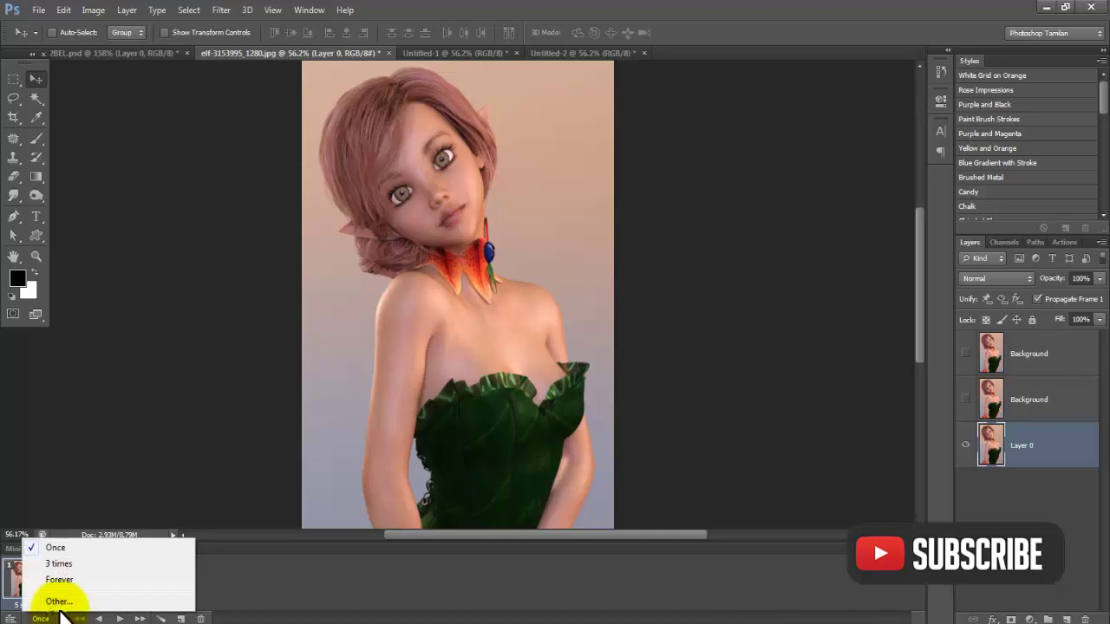
left_click(51, 620)
left_click(51, 621)
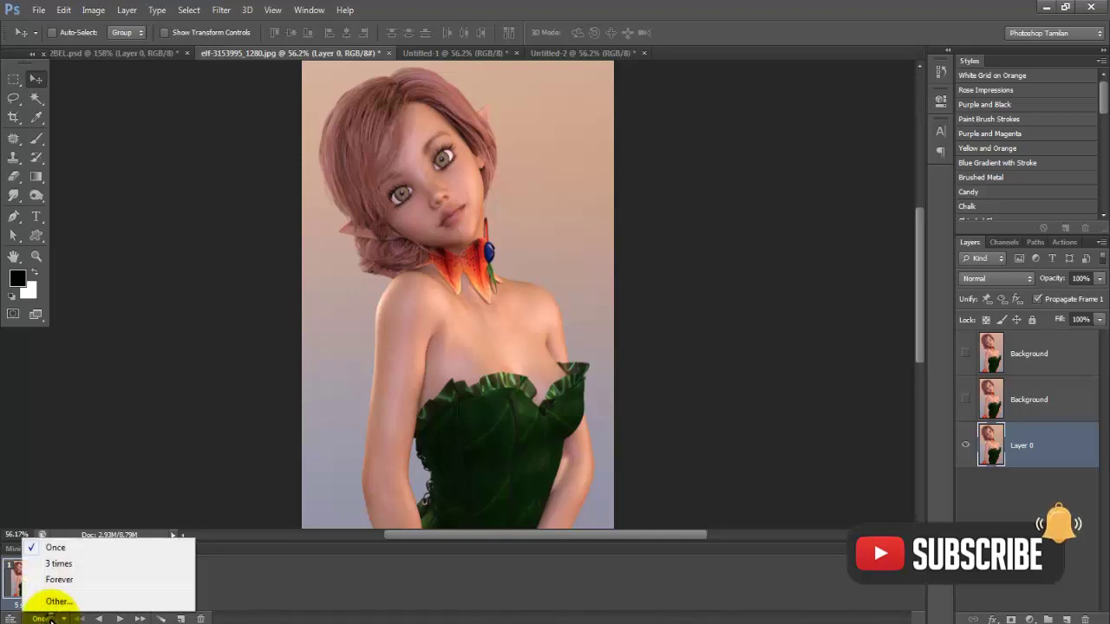
left_click(65, 579)
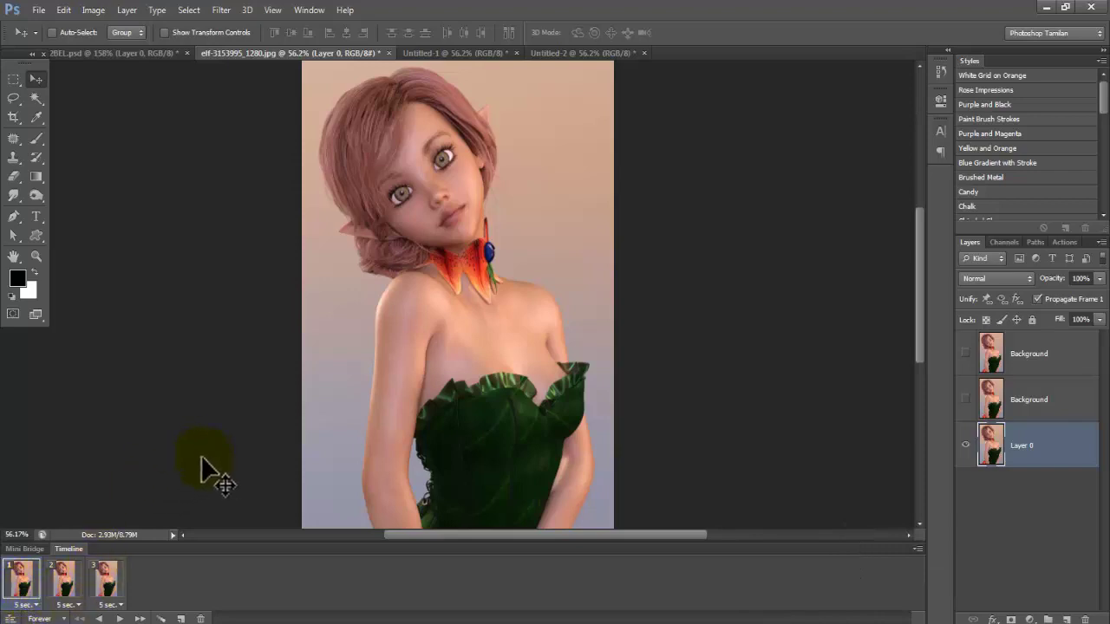
left_click(64, 584)
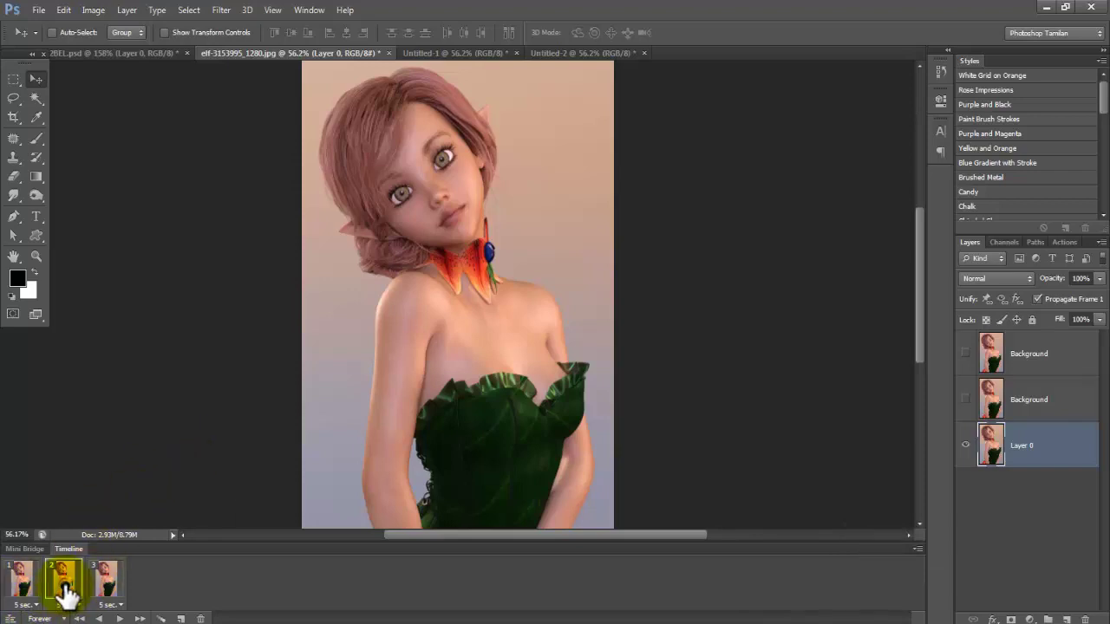
left_click(965, 399)
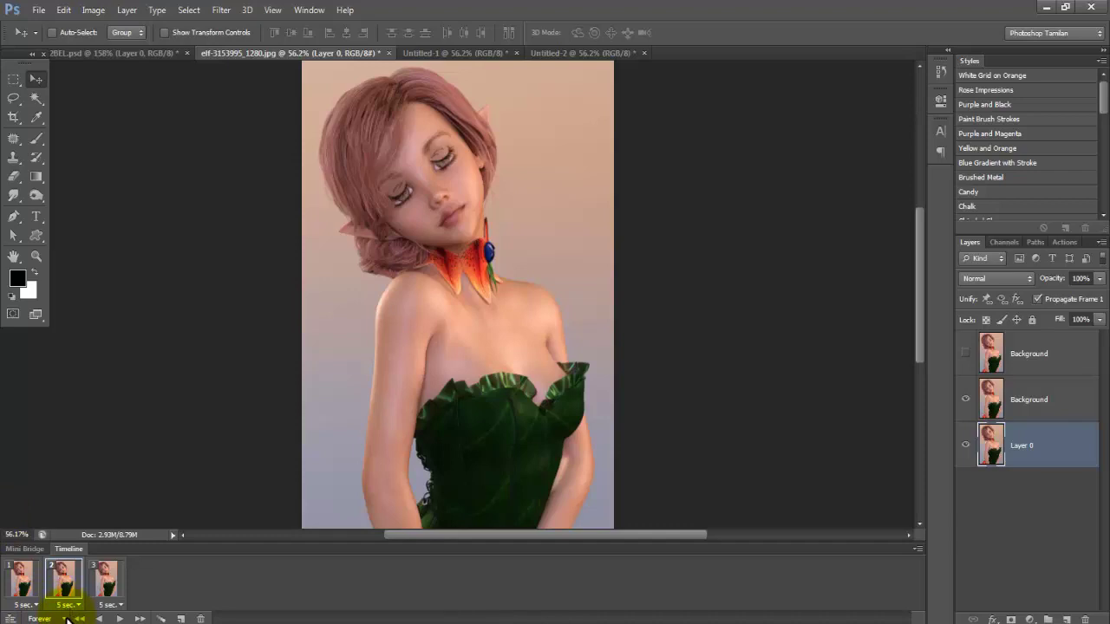
Step: Make frame 3 show the closed-eyes layer
left_click(109, 589)
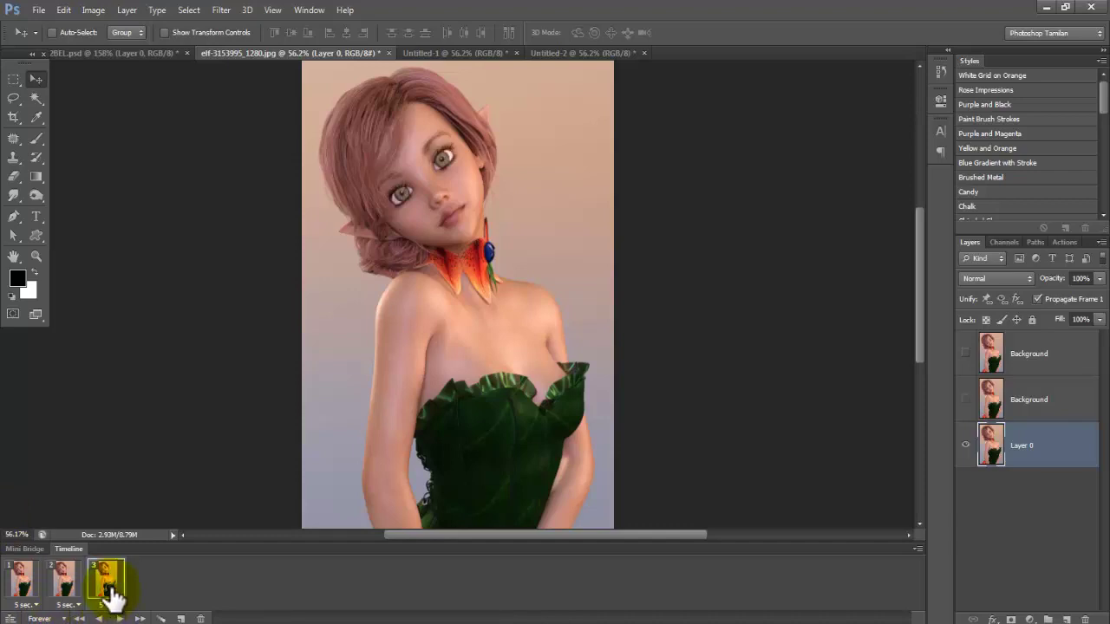
left_click(964, 354)
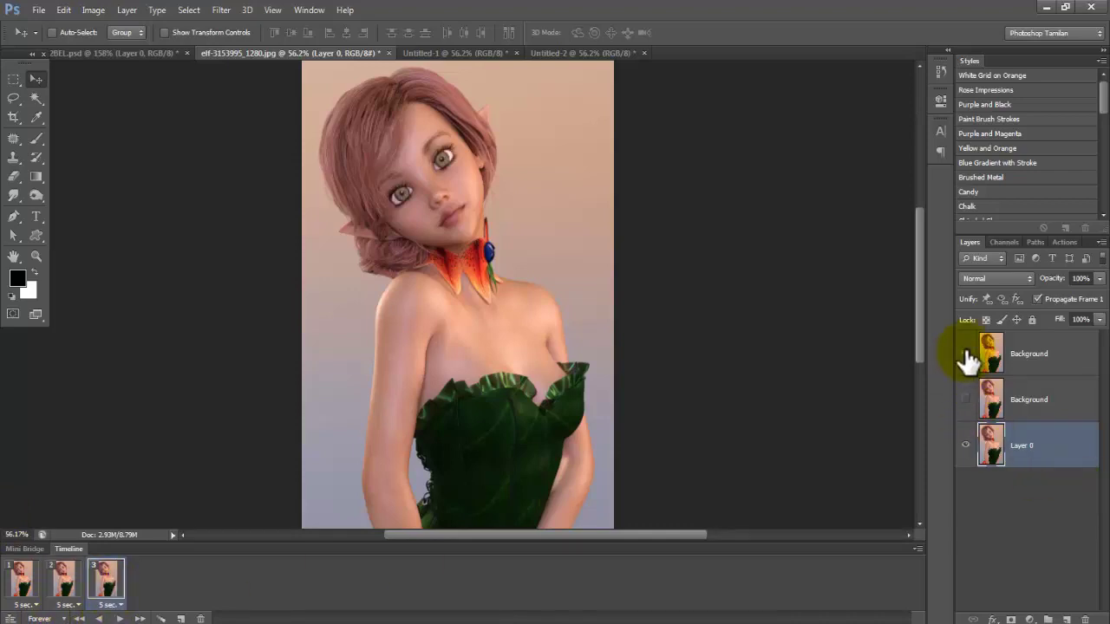
left_click(965, 353)
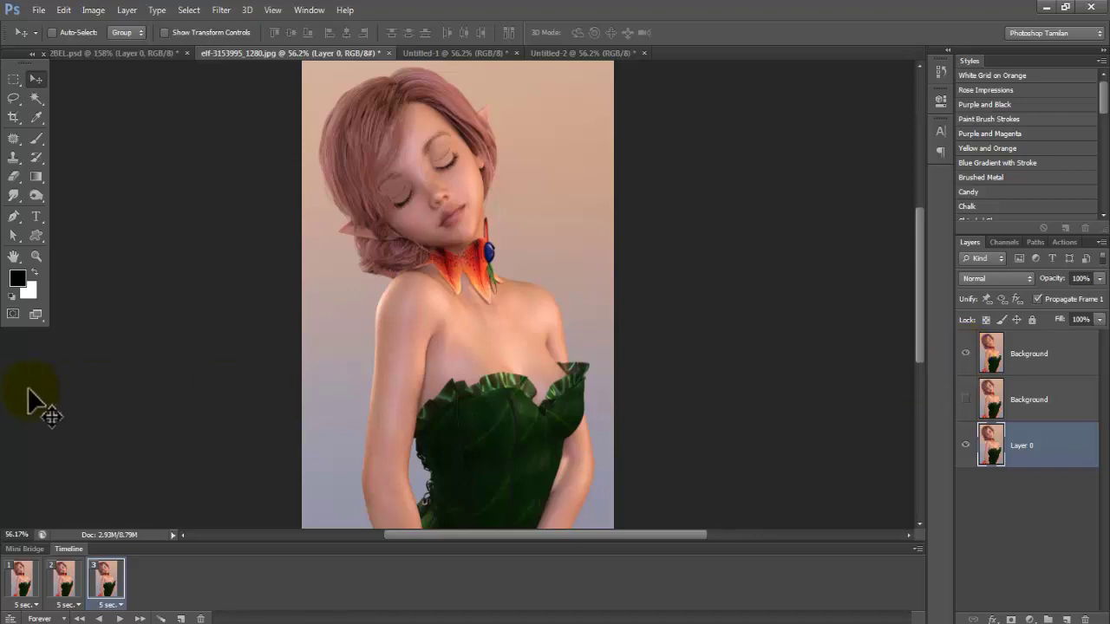
Step: Add a fourth frame with the closed-eyes layer hidden, keeping looping on Forever
left_click(916, 549)
left_click(980, 221)
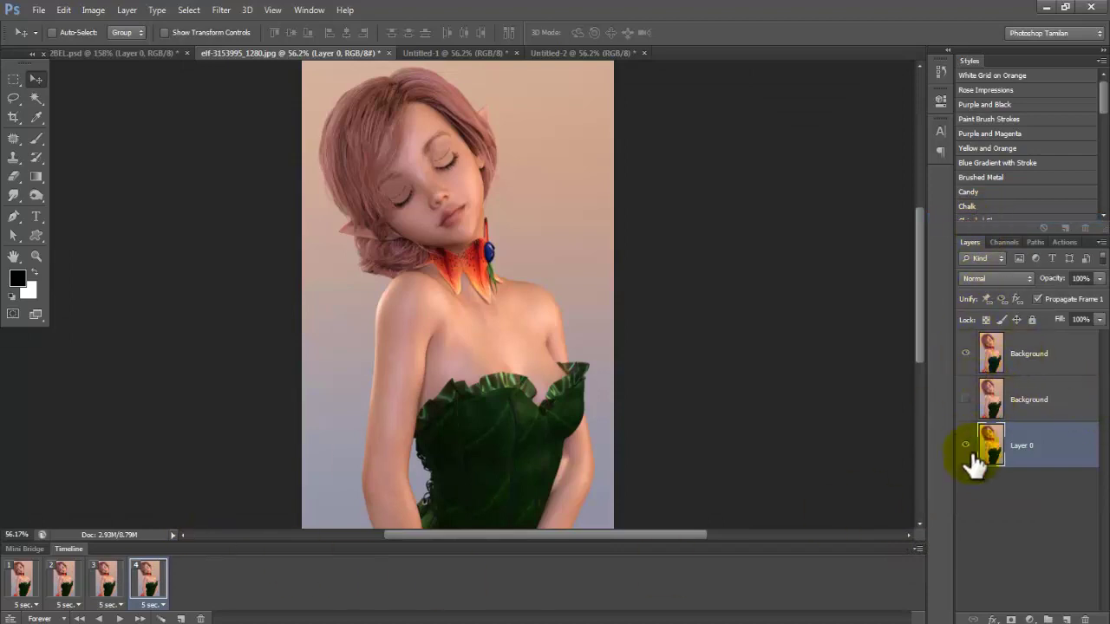
left_click(965, 355)
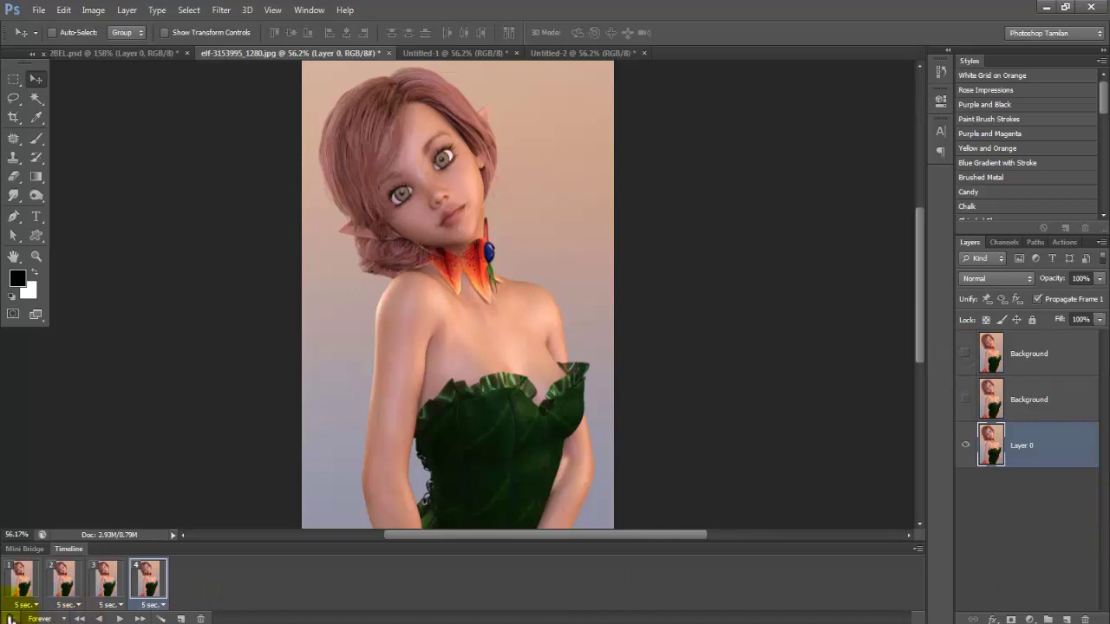
left_click(39, 618)
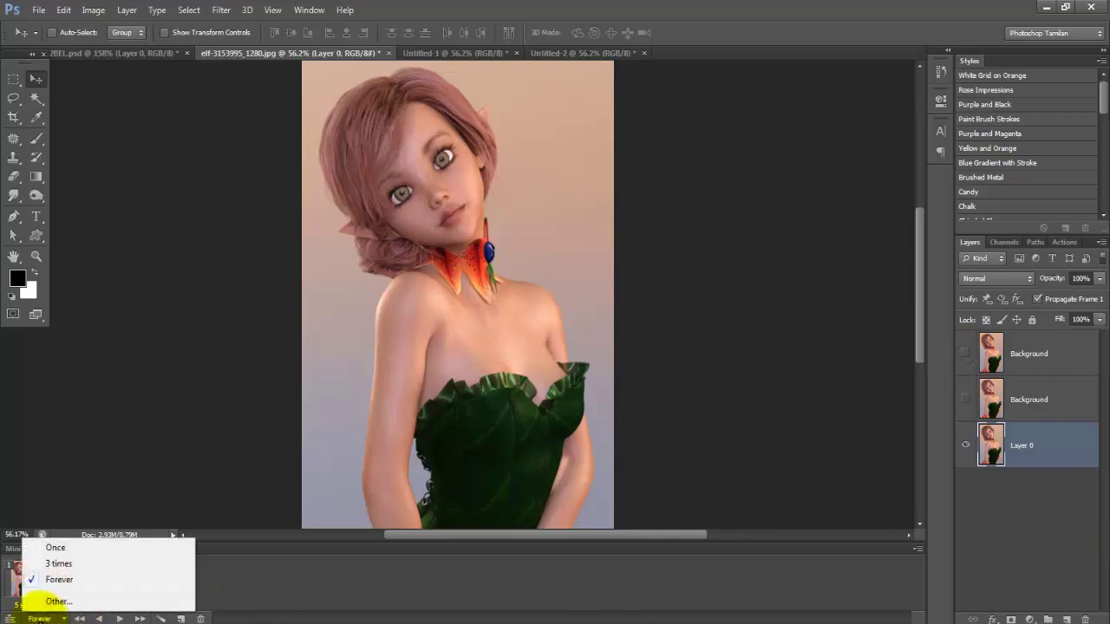
left_click(59, 579)
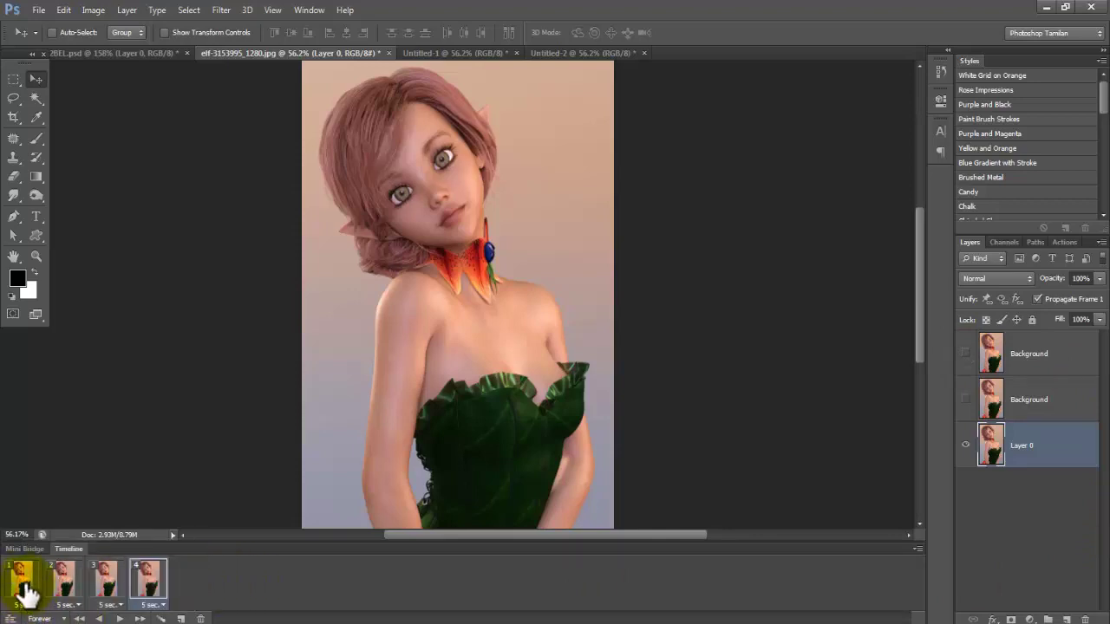
Step: Give frames 1 and 2 no delay
left_click(26, 589)
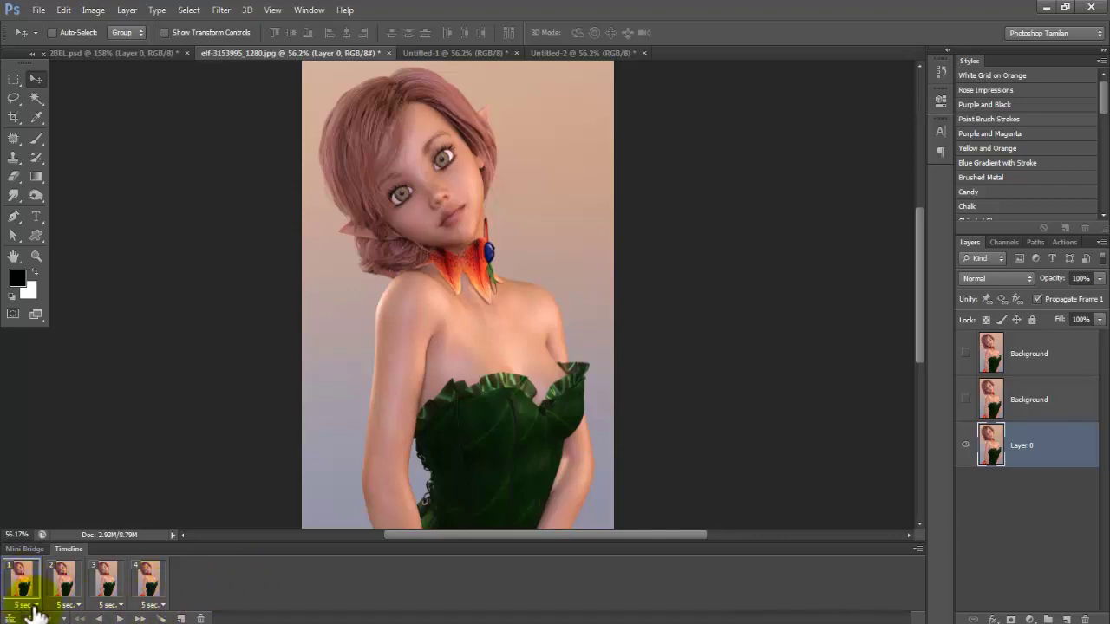
left_click(34, 606)
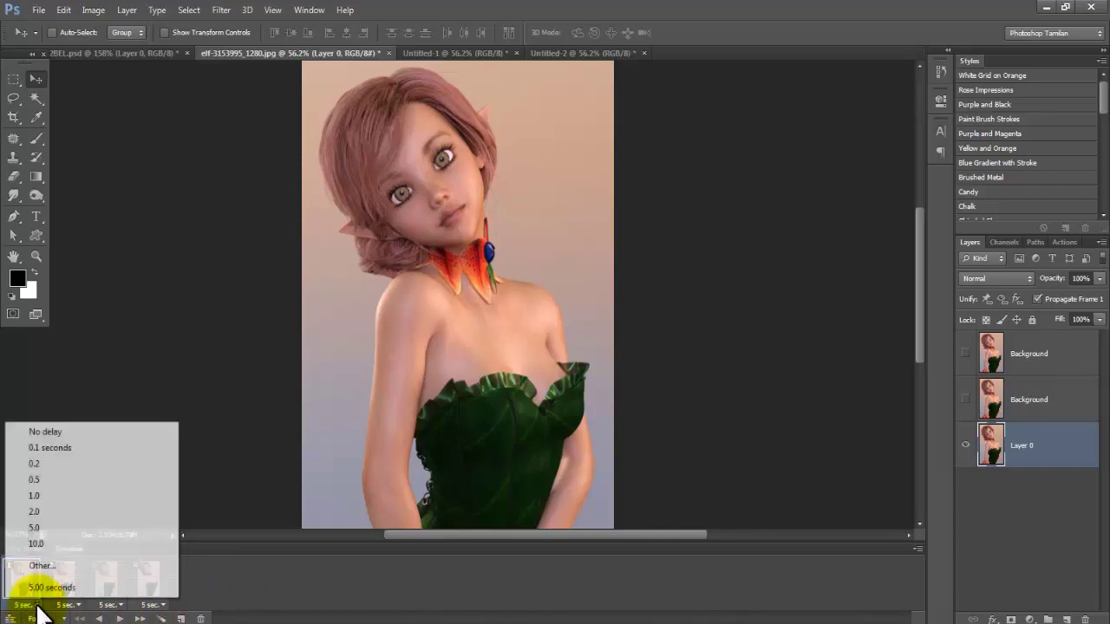
left_click(72, 463)
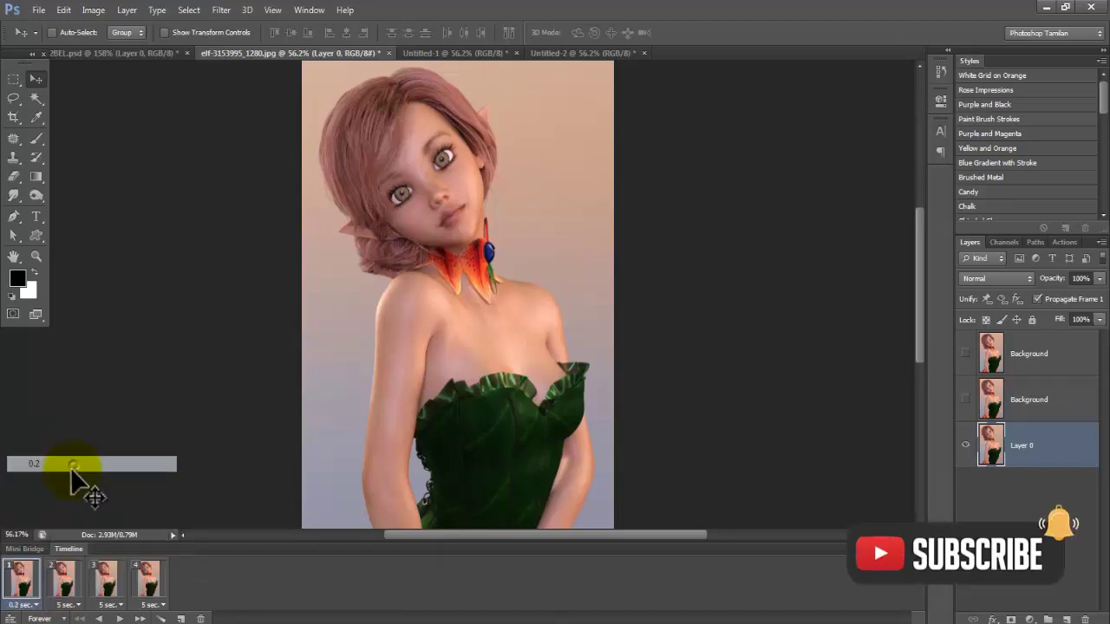
left_click(37, 605)
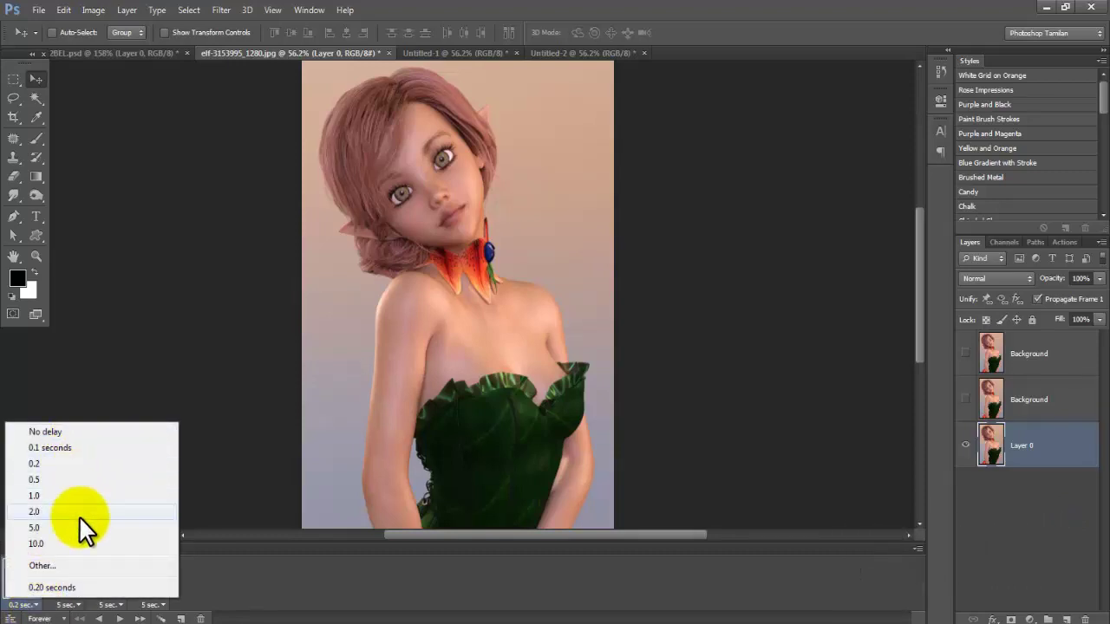
left_click(78, 433)
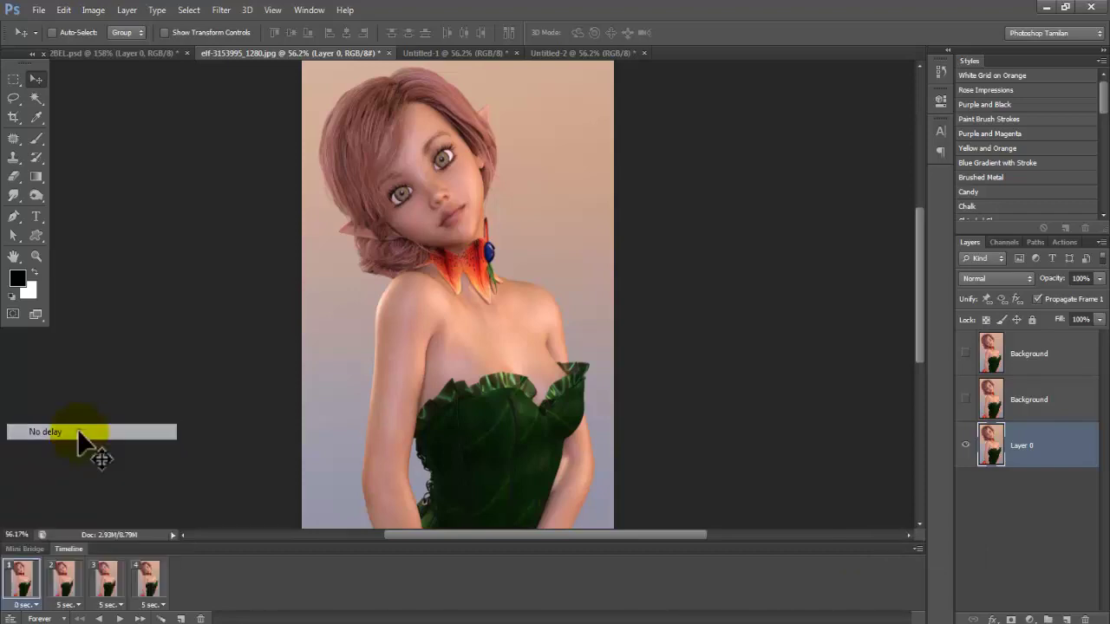
left_click(64, 605)
left_click(132, 430)
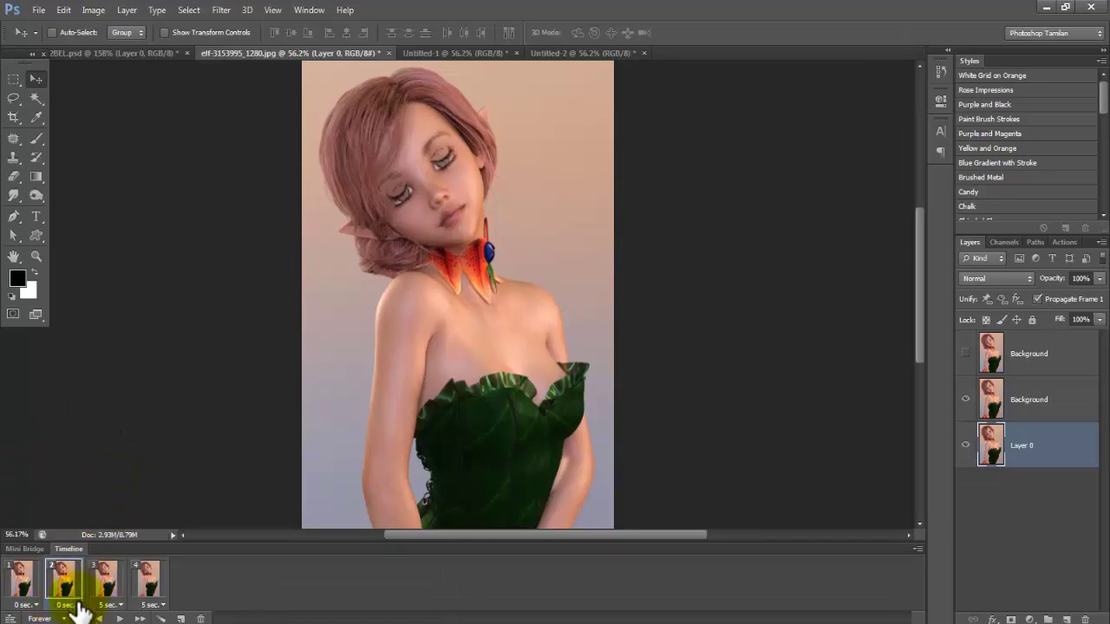
Step: Set frame 3's delay to 0.1 seconds and give frame 4 no delay
left_click(108, 604)
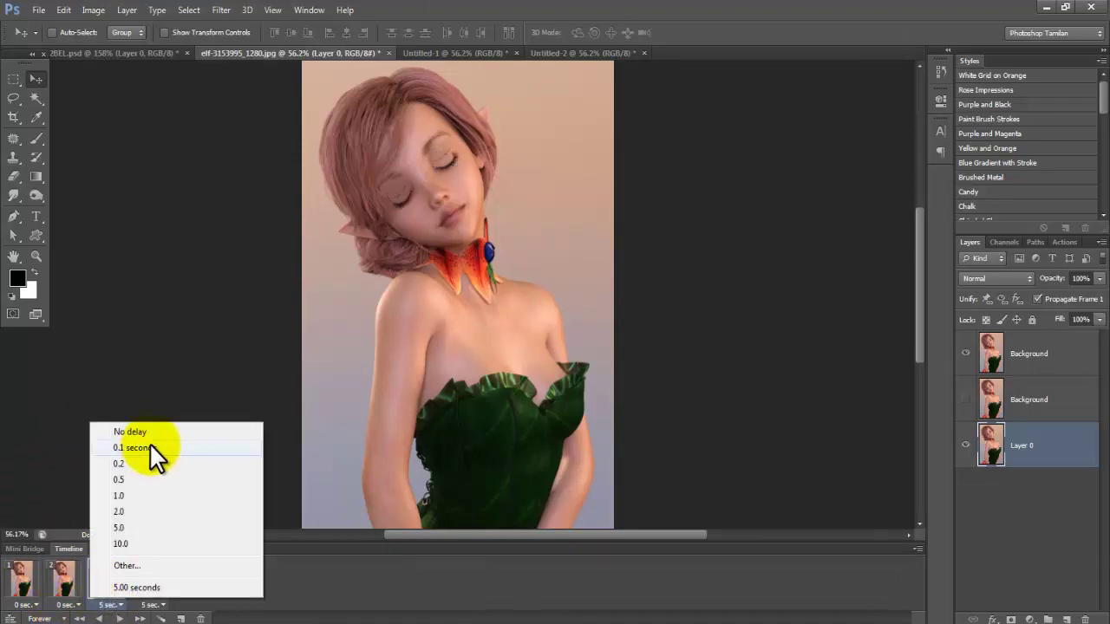
left_click(139, 447)
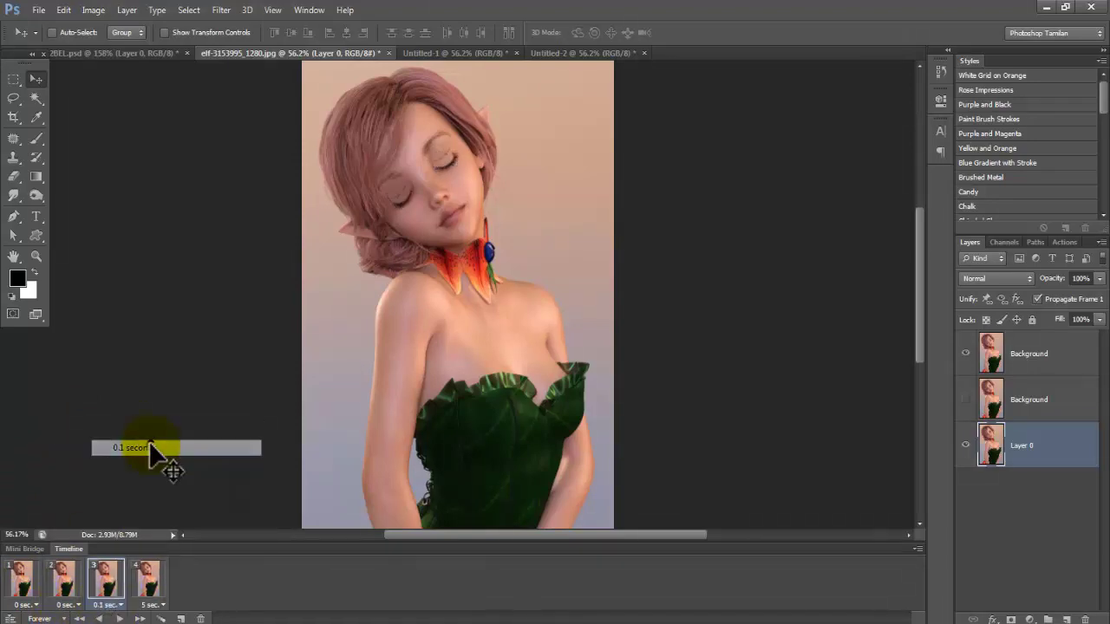
left_click(117, 606)
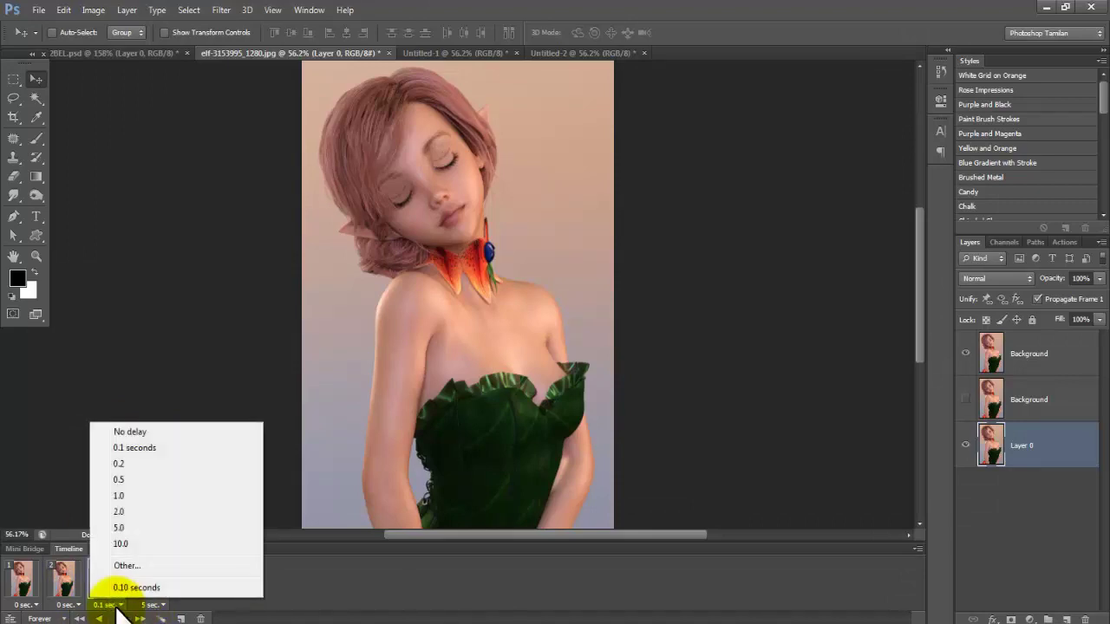
left_click(140, 449)
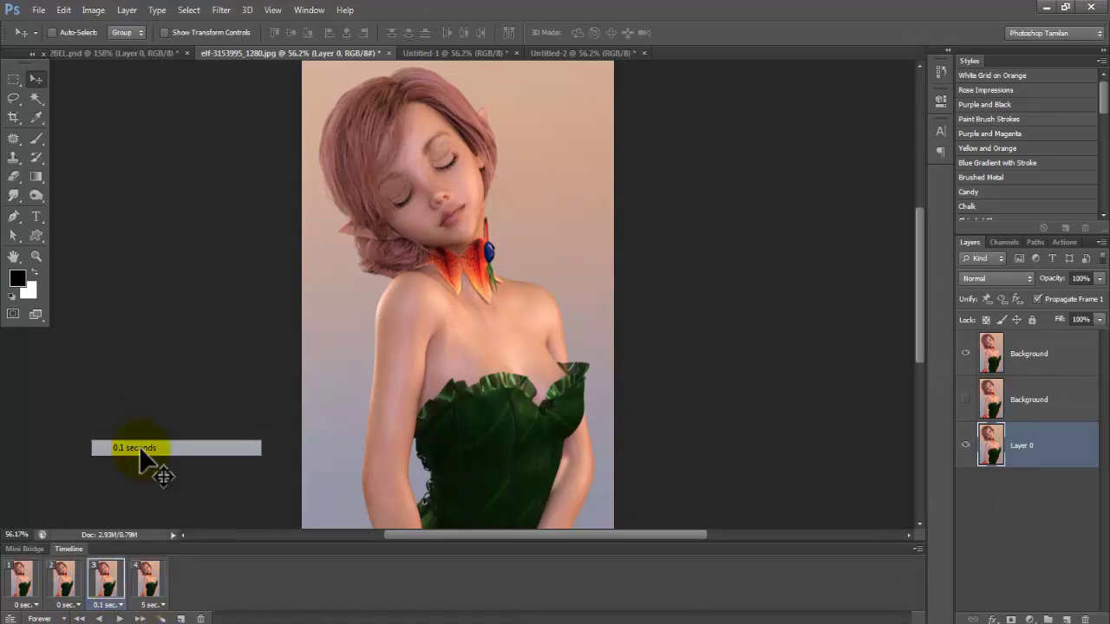
left_click(150, 606)
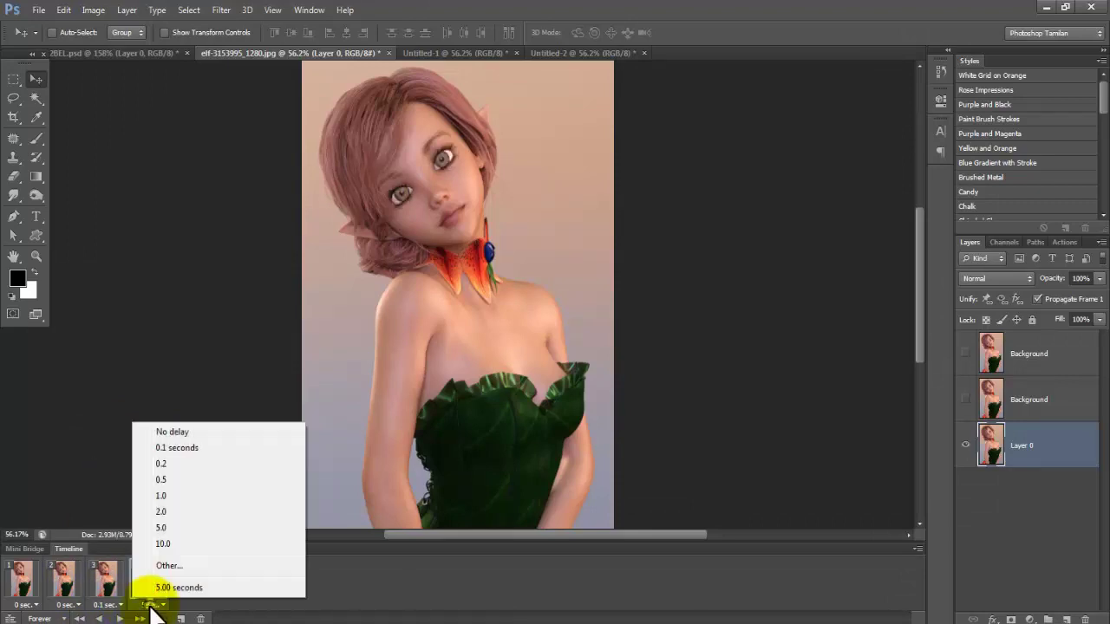
left_click(189, 429)
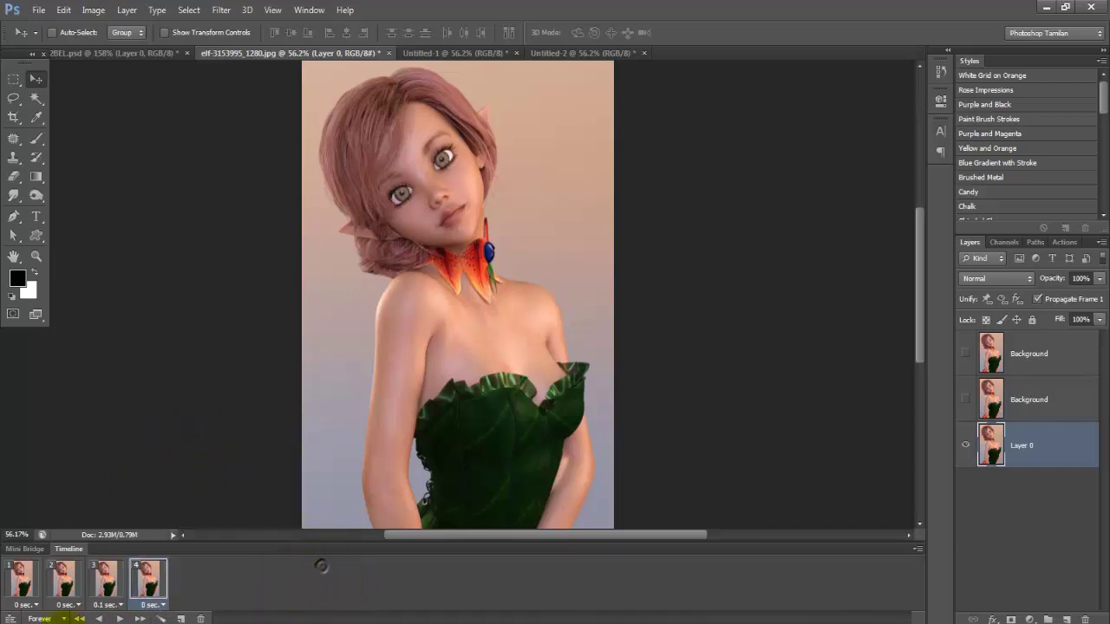
left_click(19, 579)
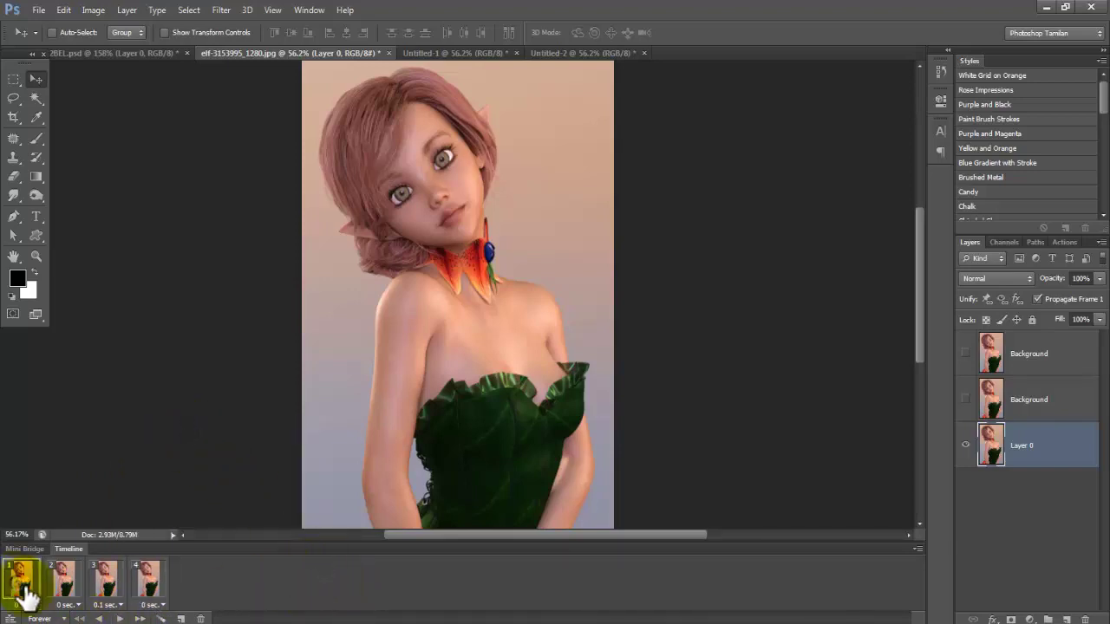
left_click(32, 604)
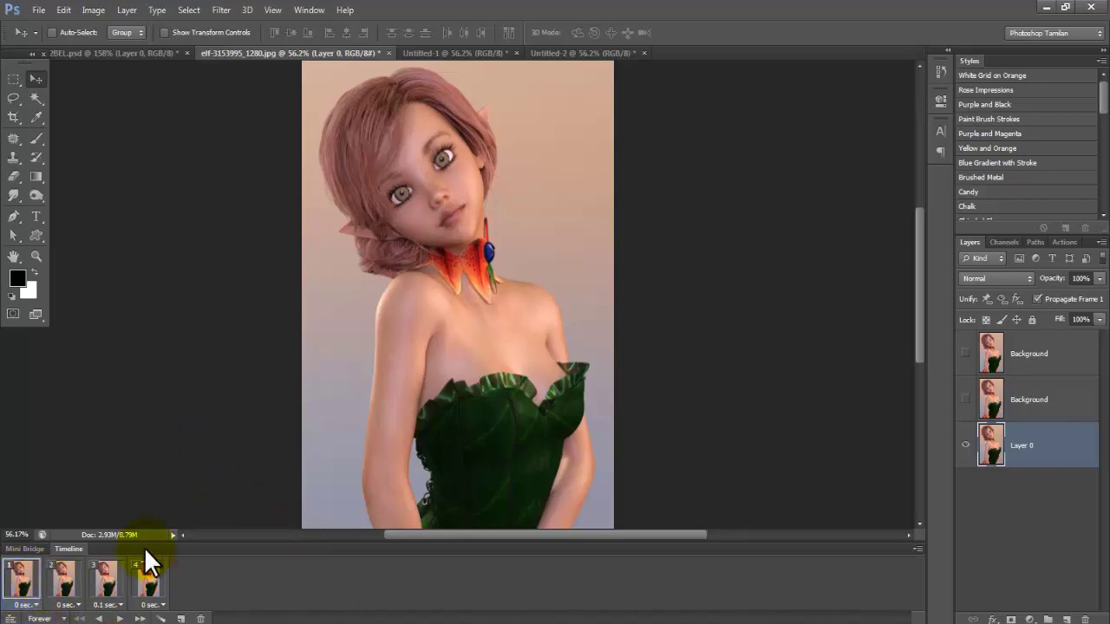
left_click(62, 583)
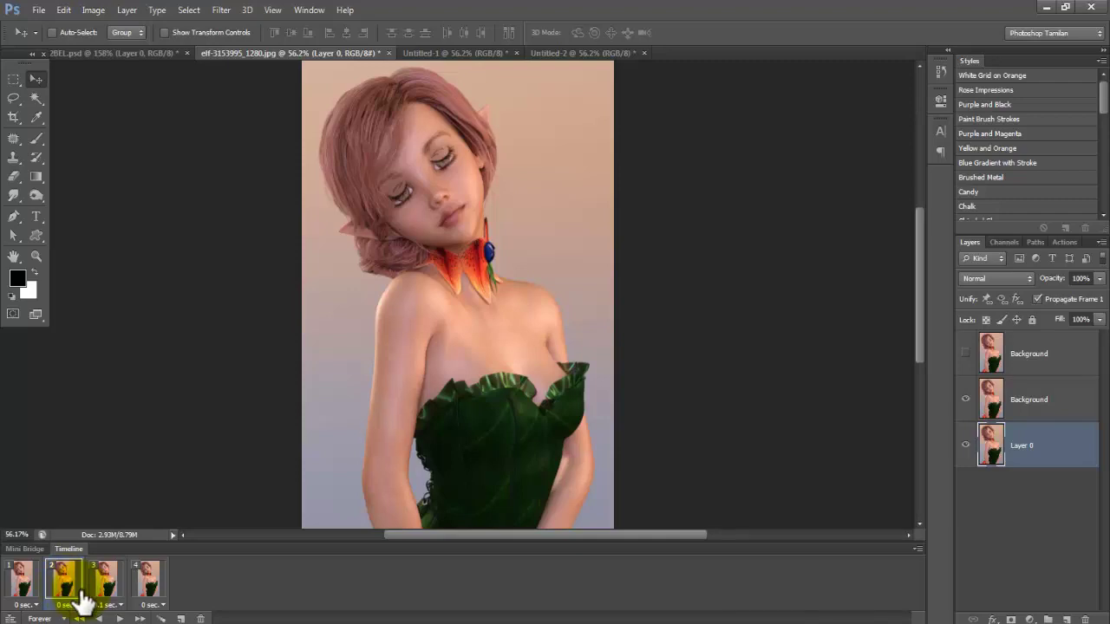
left_click(104, 589)
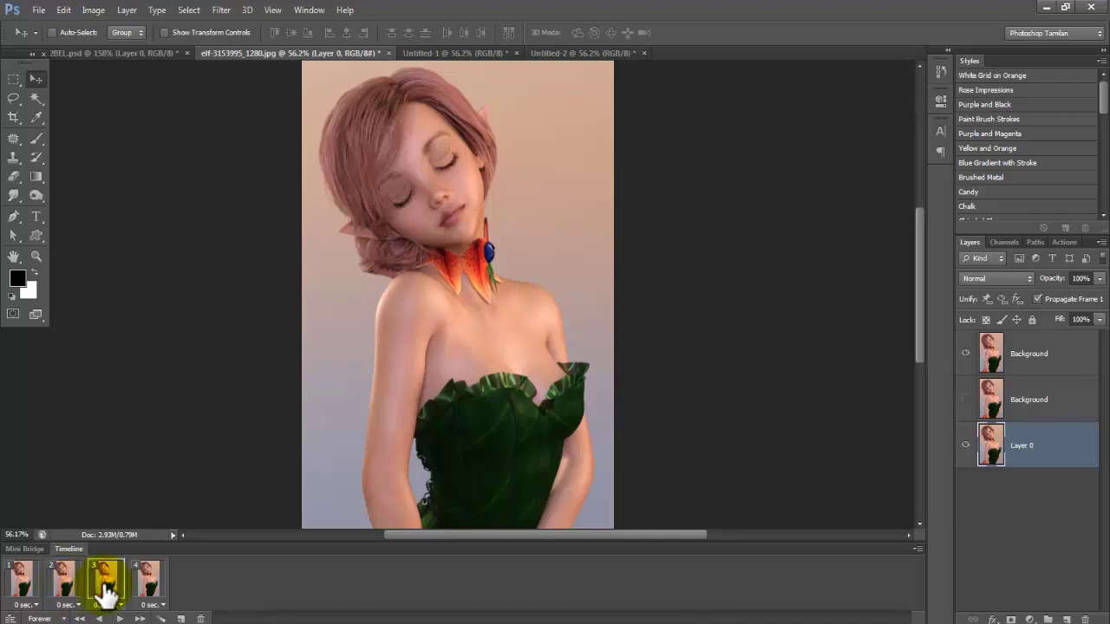
left_click(147, 588)
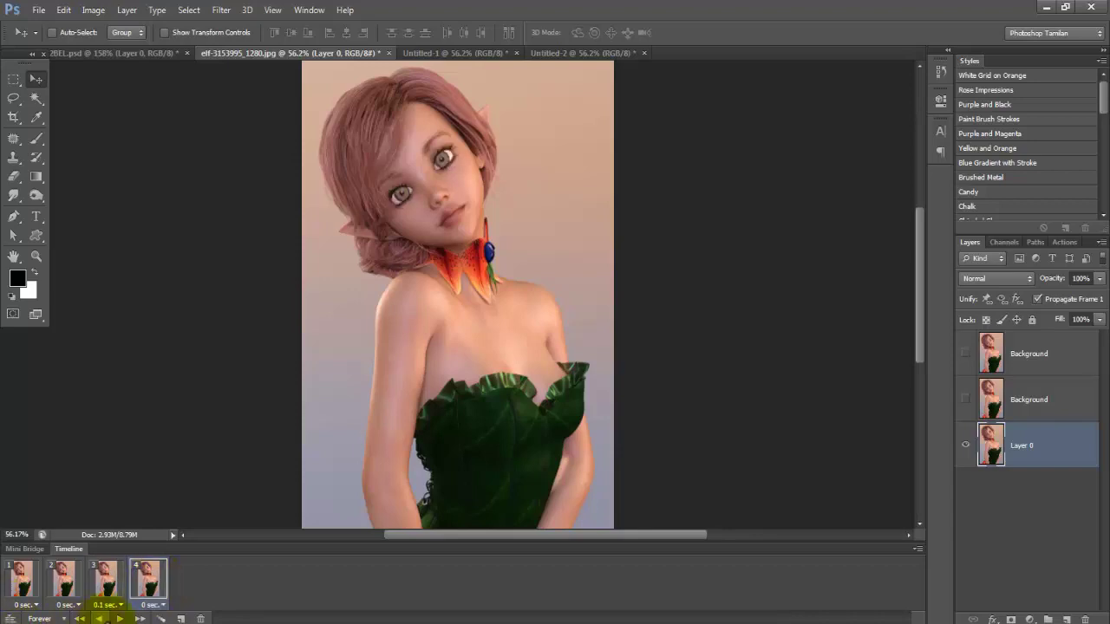
left_click(19, 579)
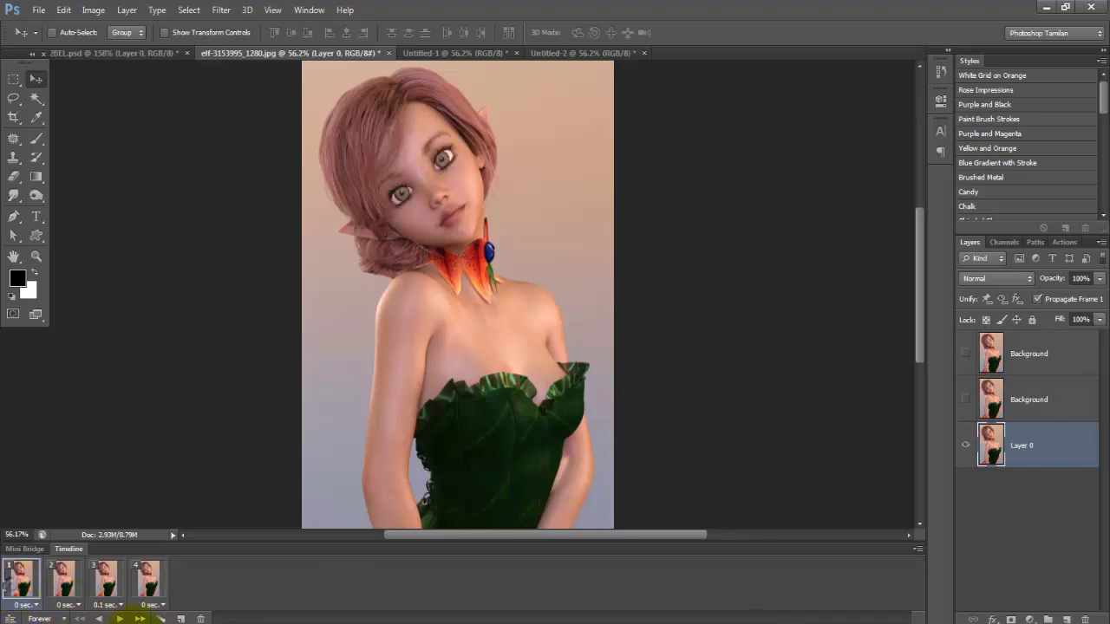
left_click(118, 618)
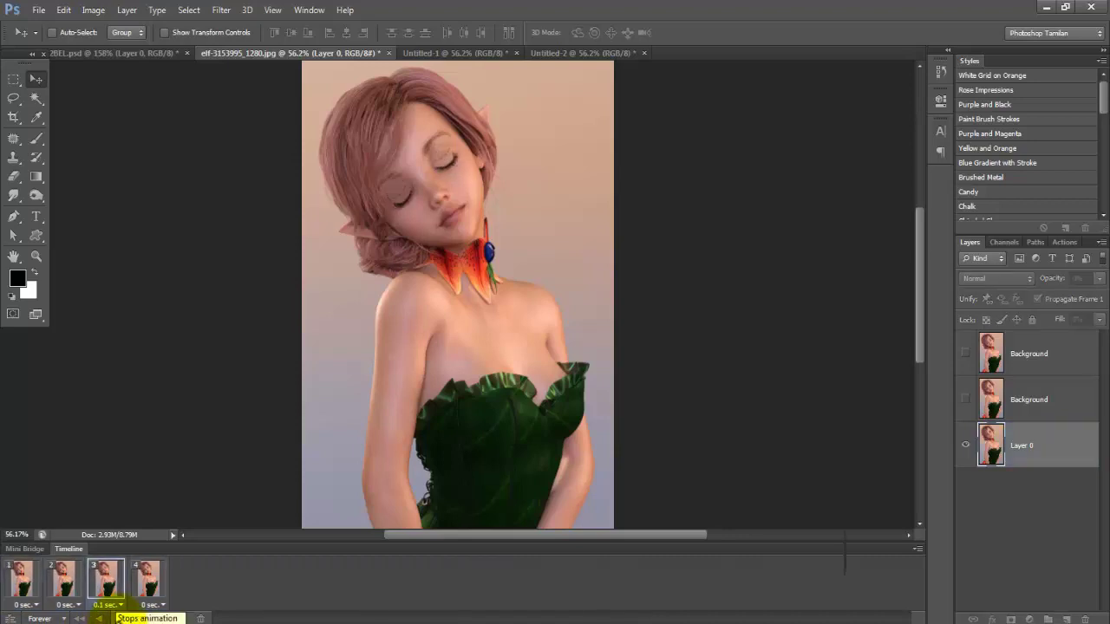
left_click(118, 618)
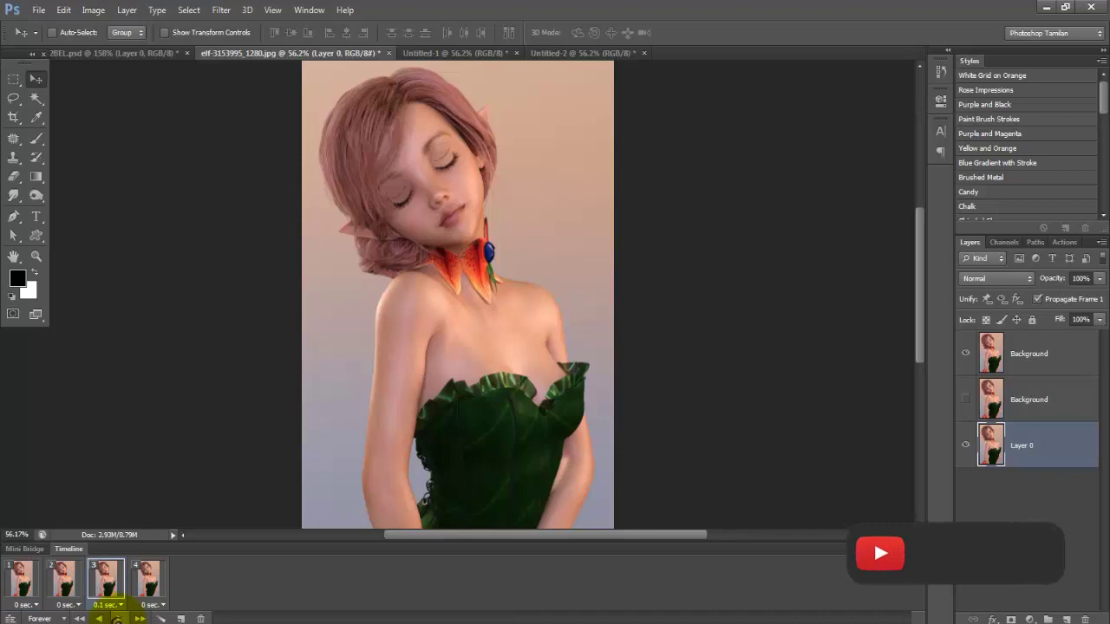
Step: Set frames 1 and 2 to 0.2-second delays and play the animation to preview
left_click(24, 605)
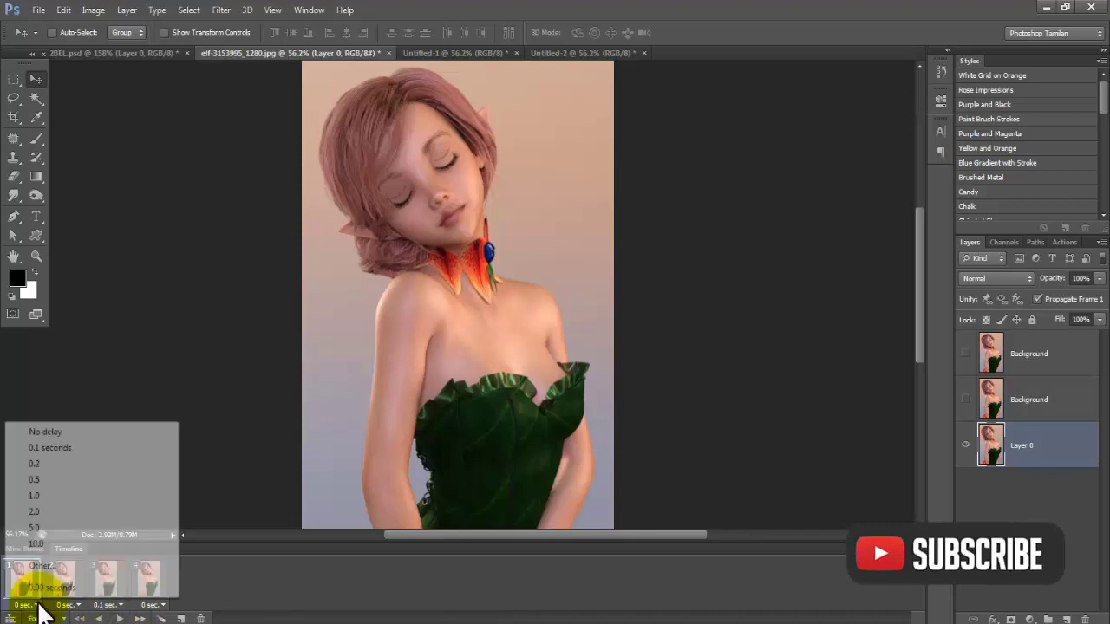
left_click(35, 464)
left_click(68, 604)
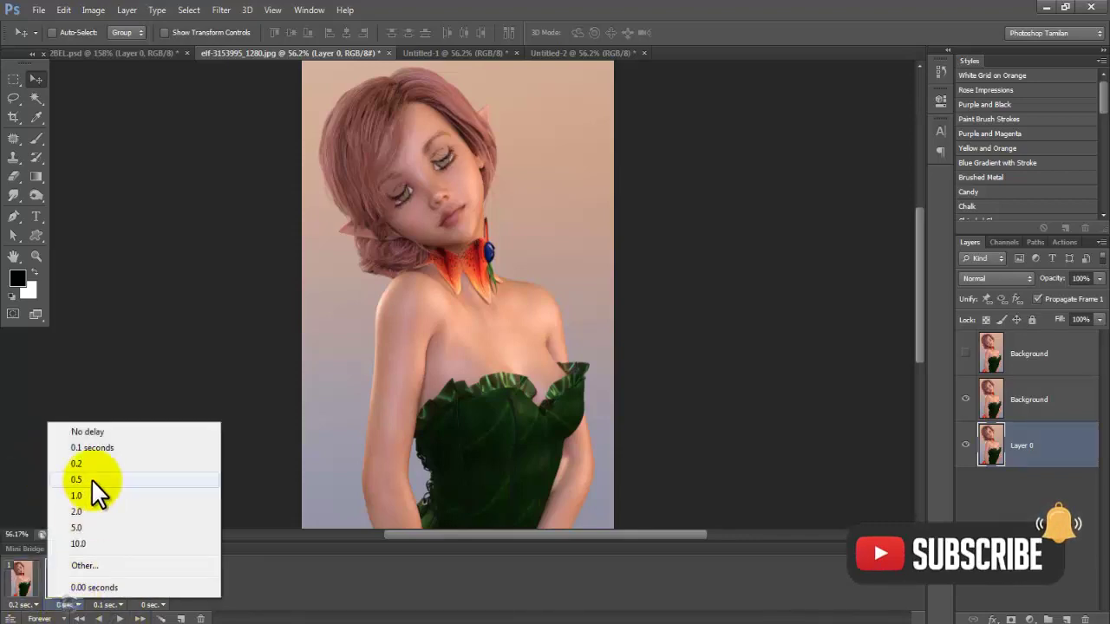
left_click(99, 465)
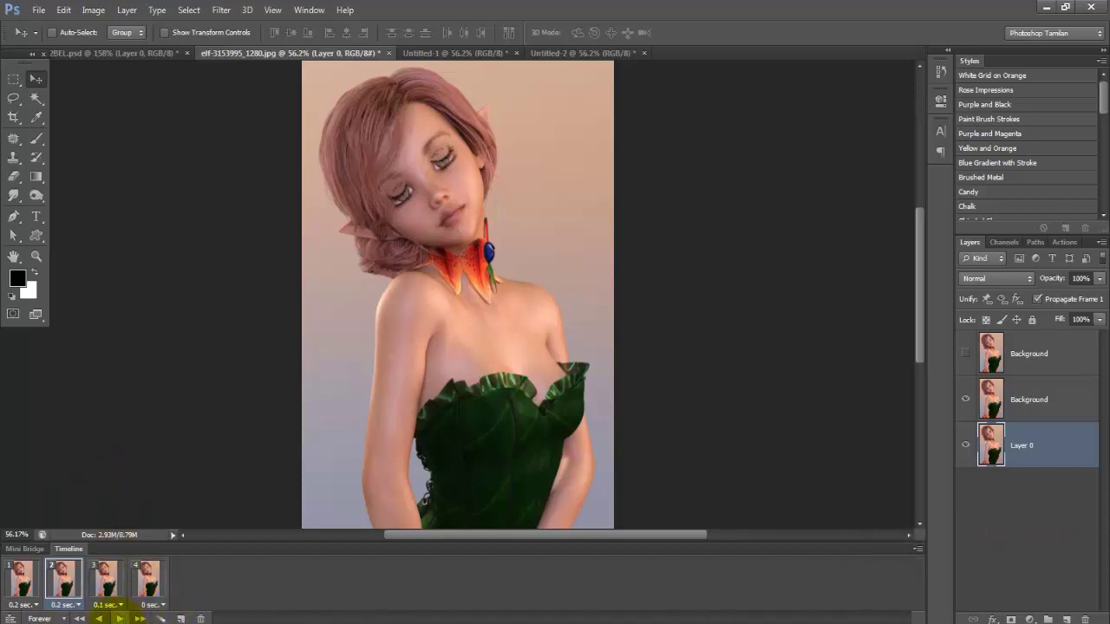
left_click(122, 618)
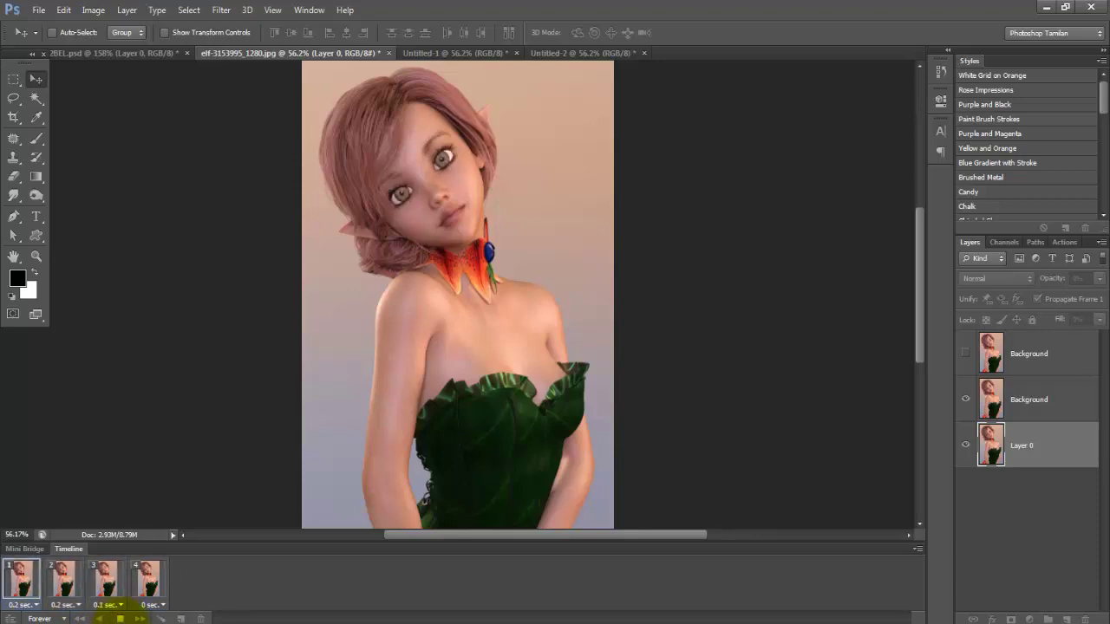
left_click(119, 619)
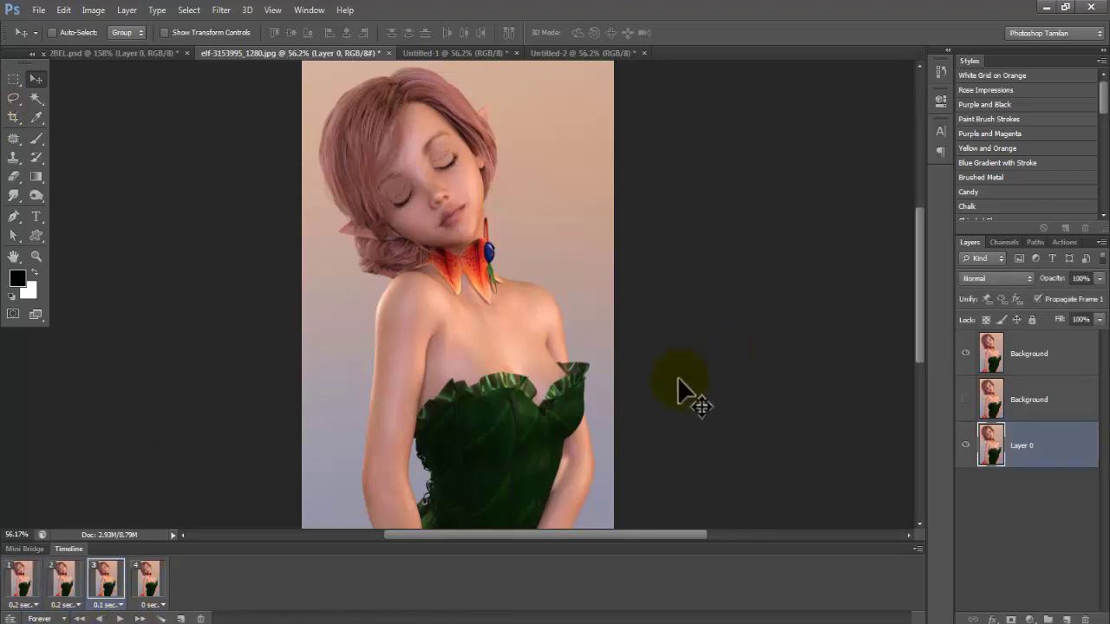